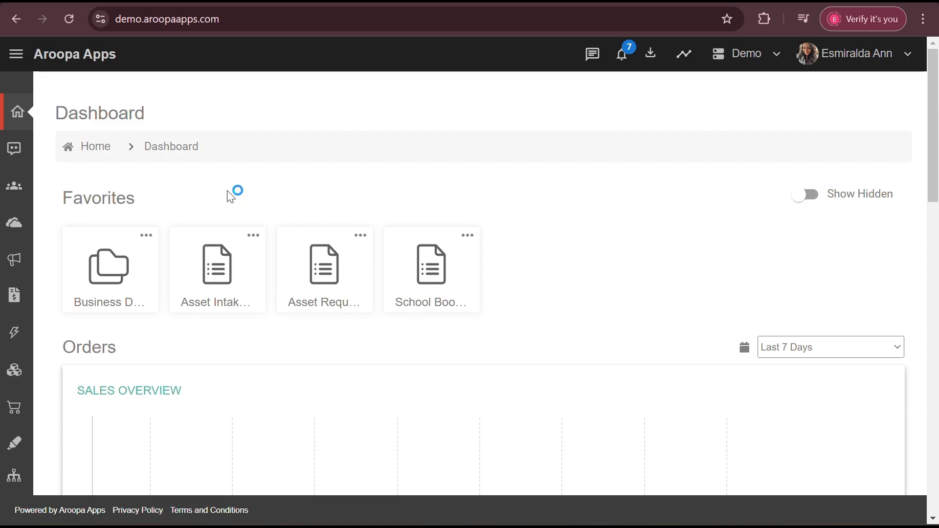
# Create a new Volunteers-type form from Forms > All Forms via CREATE FORM.
pyautogui.click(16, 55)
pyautogui.scroll(-5, 73, 404)
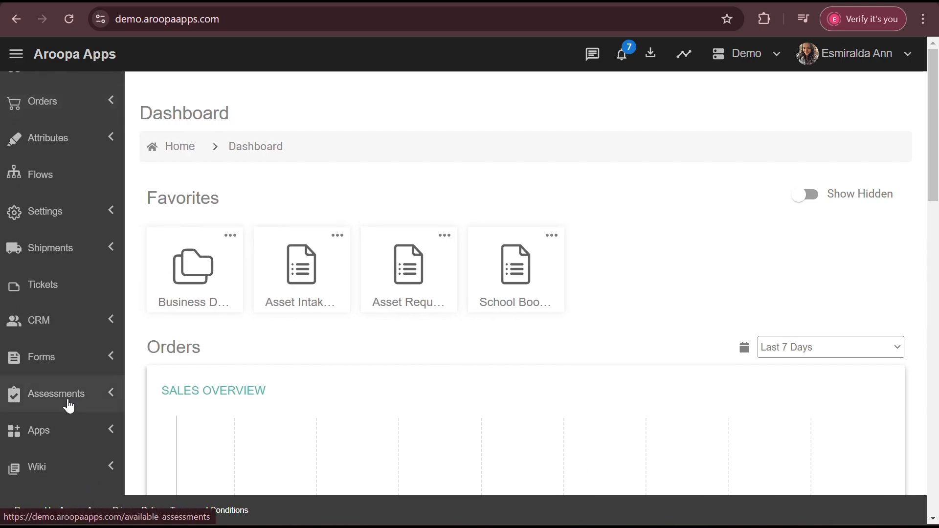
pyautogui.click(114, 360)
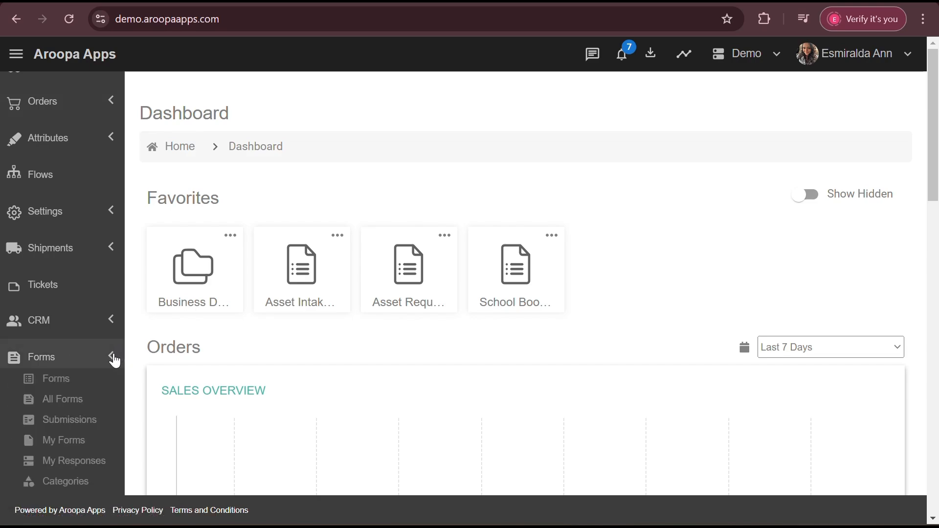
pyautogui.click(67, 408)
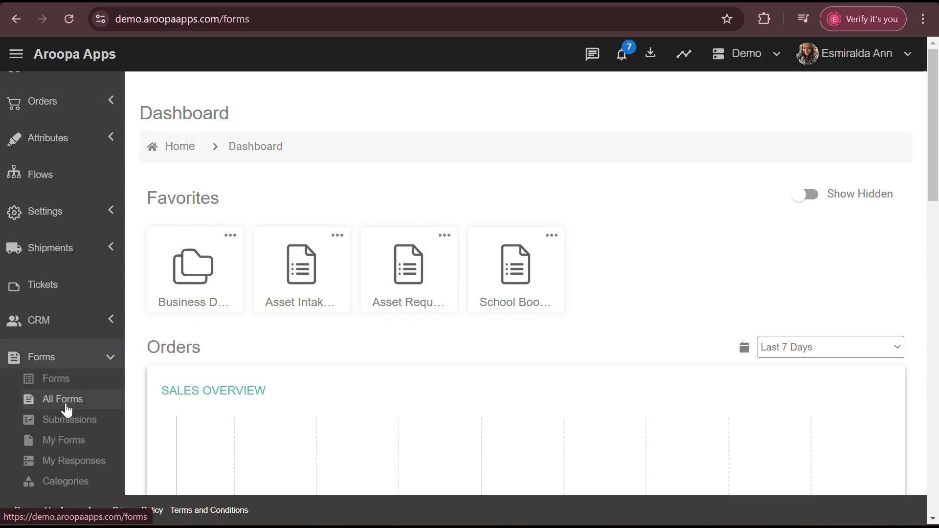
pyautogui.click(873, 206)
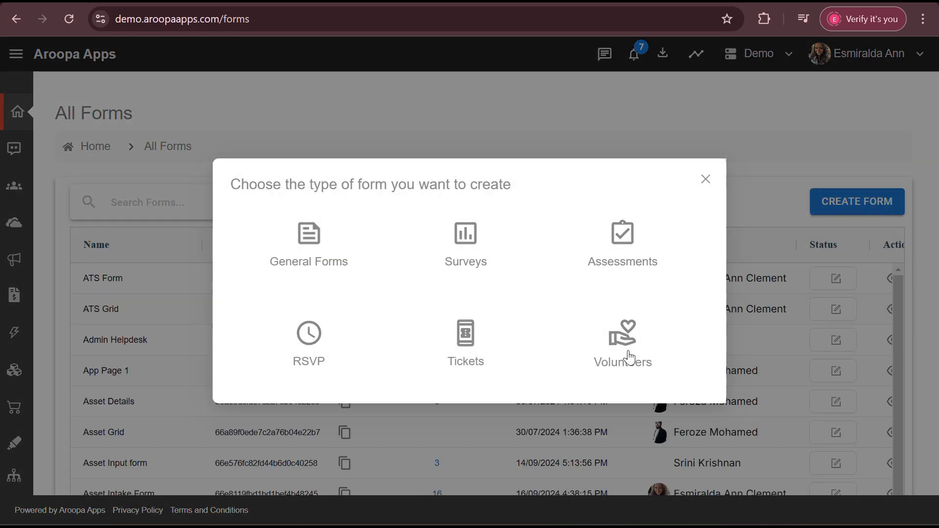
pyautogui.click(630, 358)
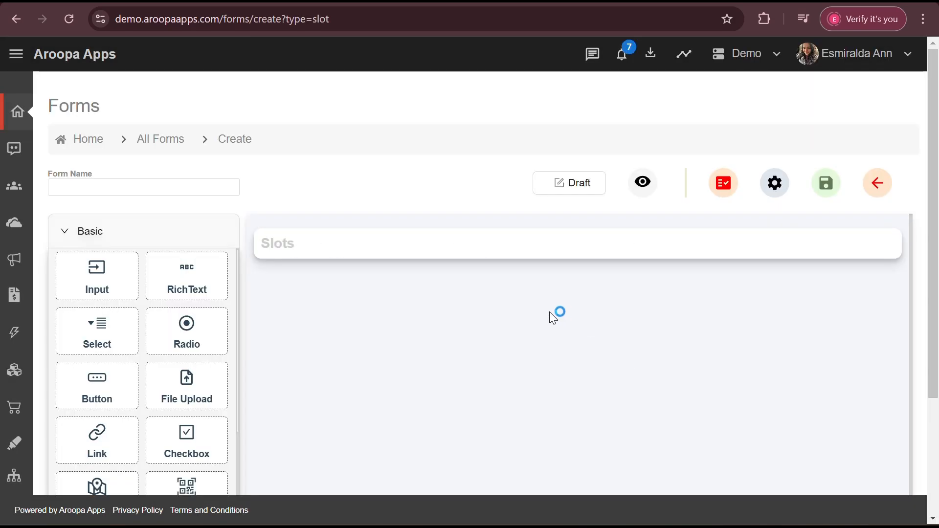
pyautogui.click(179, 191)
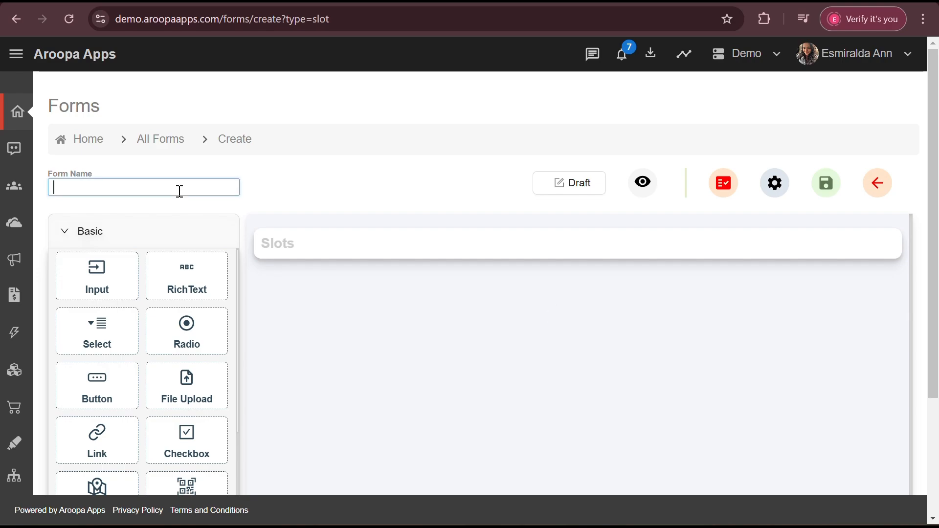
# Name the form 'Volunteer Registration Form Demo'.
pyautogui.write('Volunteer Registration Form Demo')
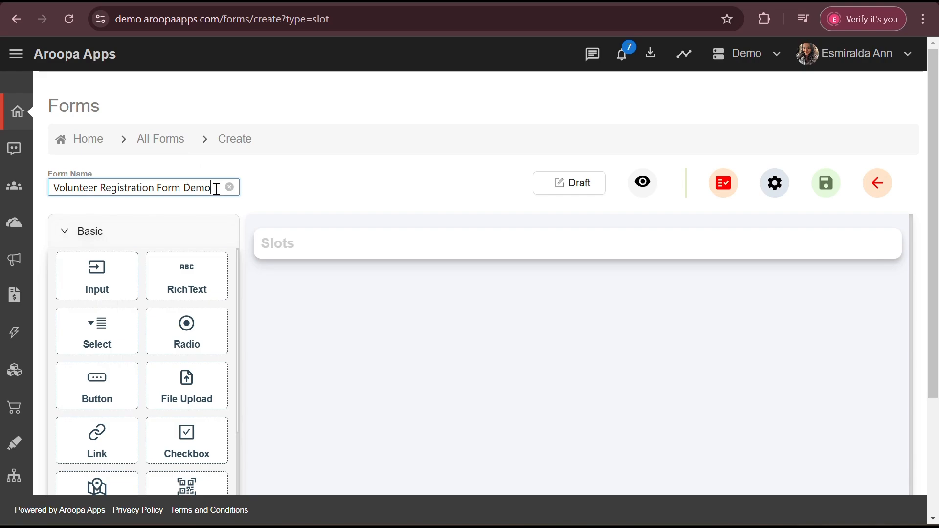
pyautogui.press('BackSpace')
pyautogui.press('BackSpace')
pyautogui.press('BackSpace')
pyautogui.press('BackSpace')
pyautogui.press('BackSpace')
pyautogui.write('De')
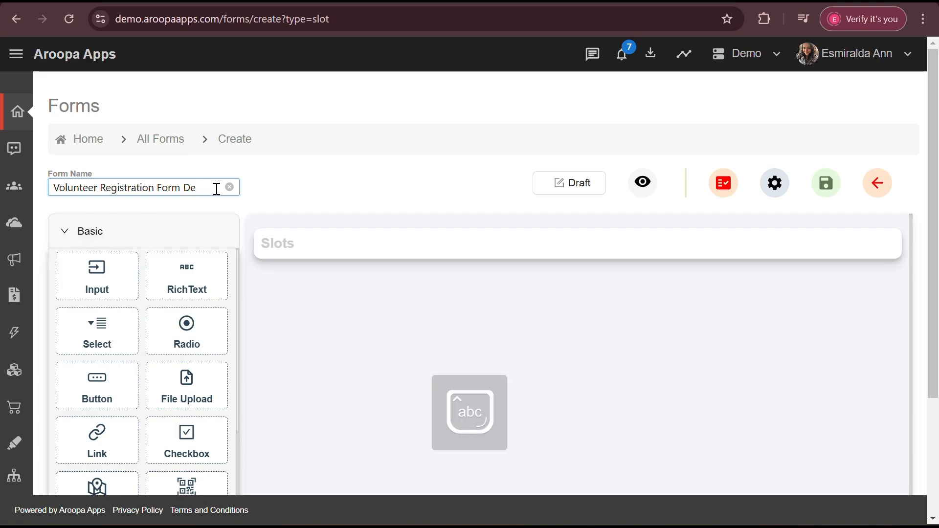
pyautogui.write('mo')
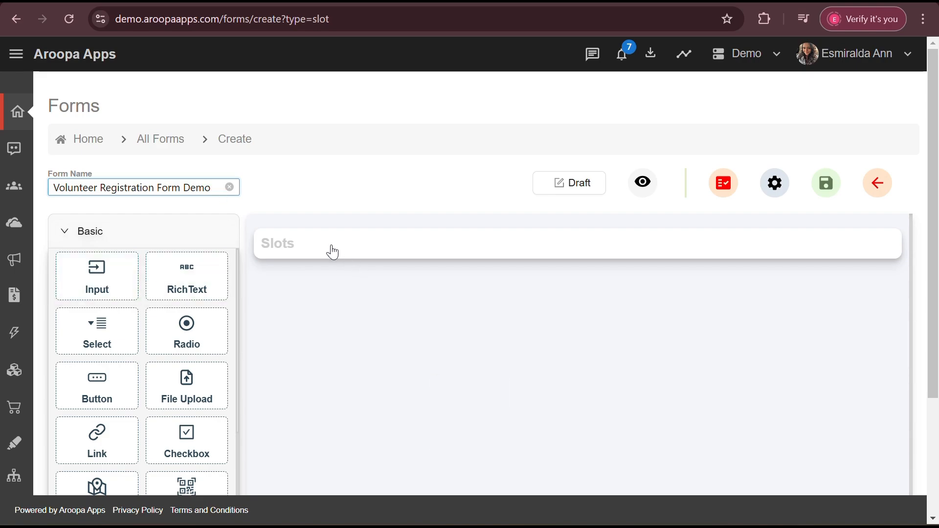
# Add a RichText block with a centred 'Volunteer Registration Form' heading above Slots.
pyautogui.moveTo(186, 272); pyautogui.dragTo(371, 260)
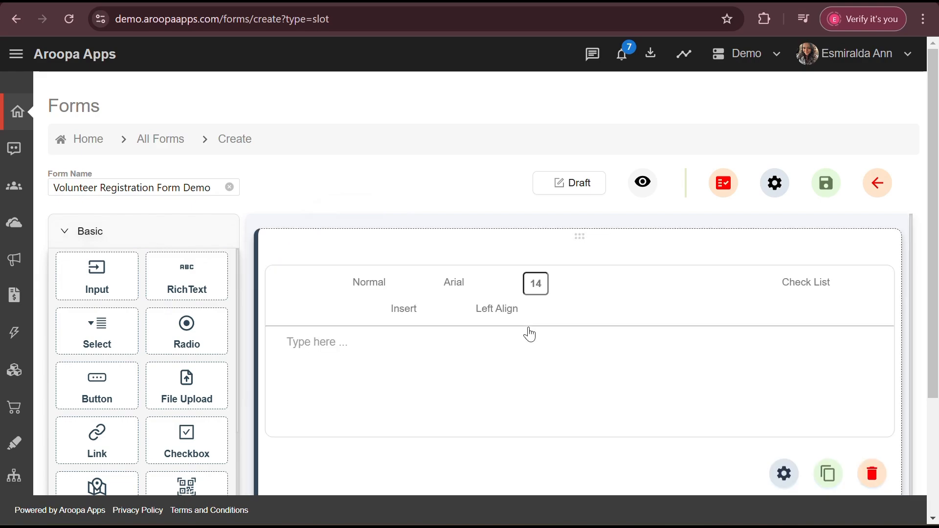
pyautogui.click(532, 368)
pyautogui.write('Volunteer Registration Form')
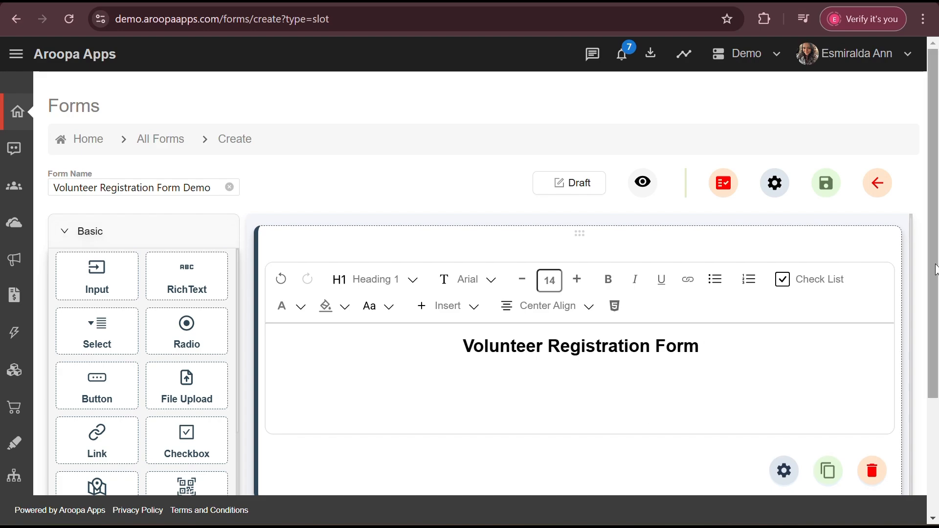
pyautogui.moveTo(935, 269); pyautogui.dragTo(934, 383)
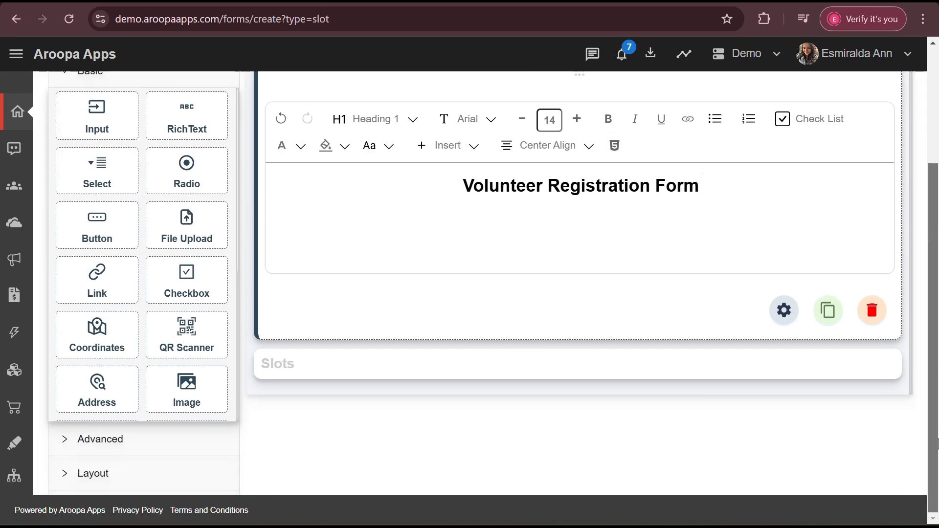
# Add a Slots field from the Advanced palette and open its Edit properties.
pyautogui.click(588, 372)
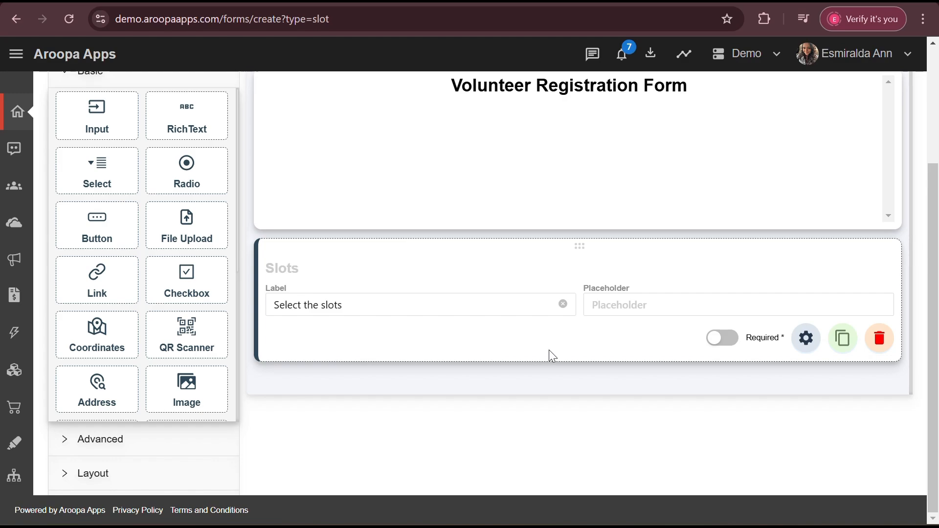
pyautogui.click(71, 439)
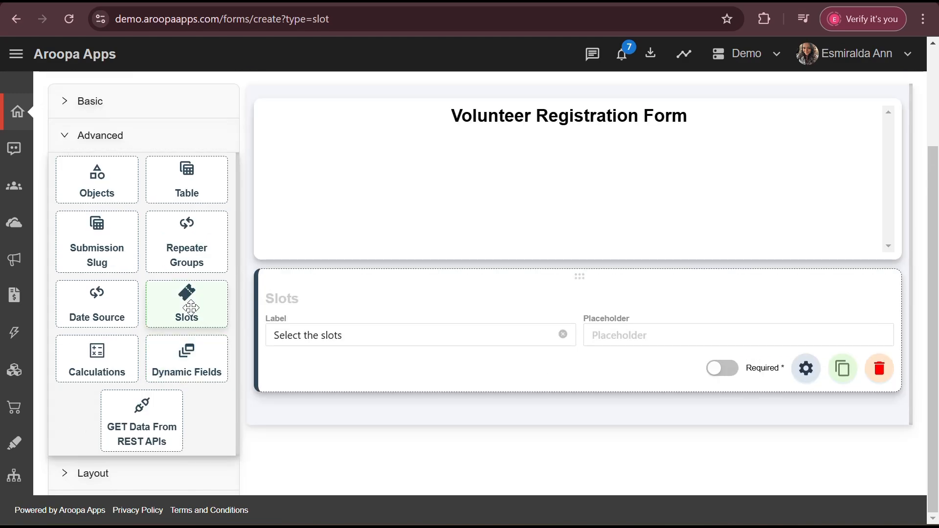
pyautogui.moveTo(191, 308); pyautogui.dragTo(381, 391)
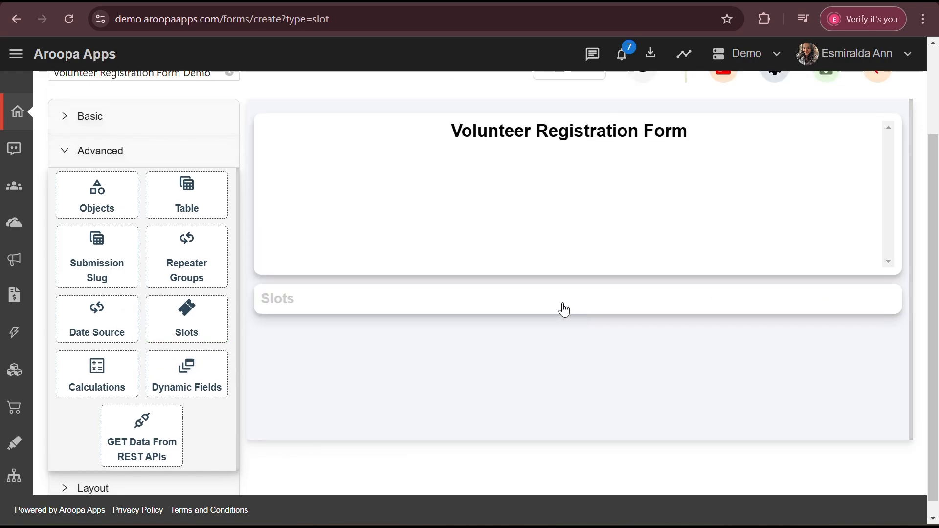
pyautogui.click(451, 300)
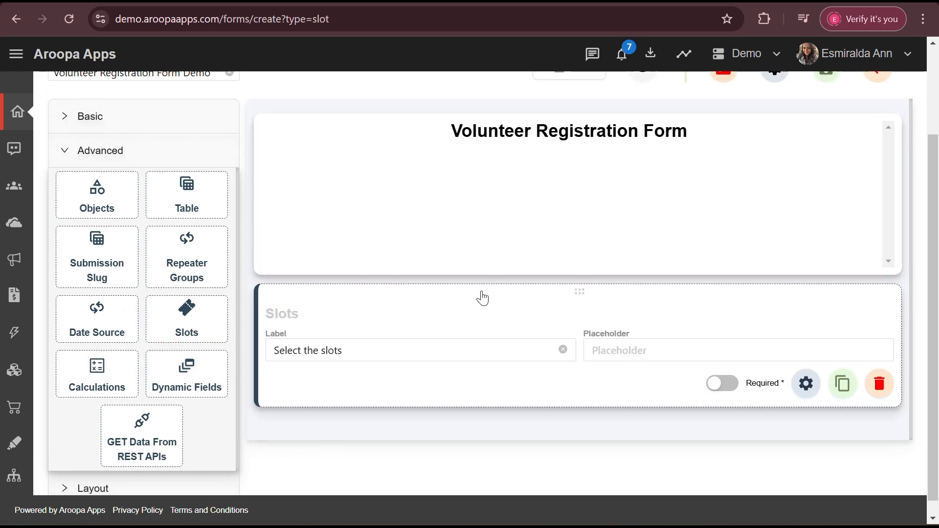
pyautogui.click(807, 383)
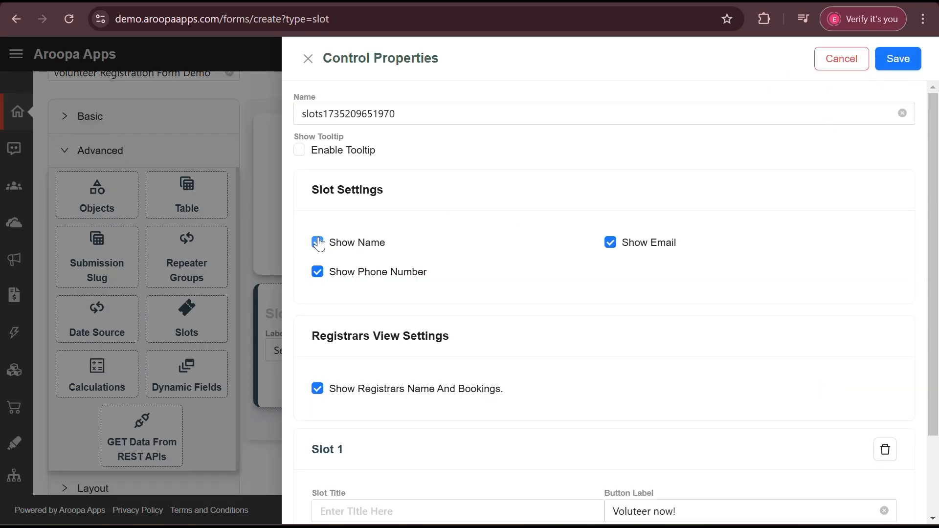
# Adjust the show-name and show-email settings and title Slot 1 'Morning Slot'.
pyautogui.click(317, 272)
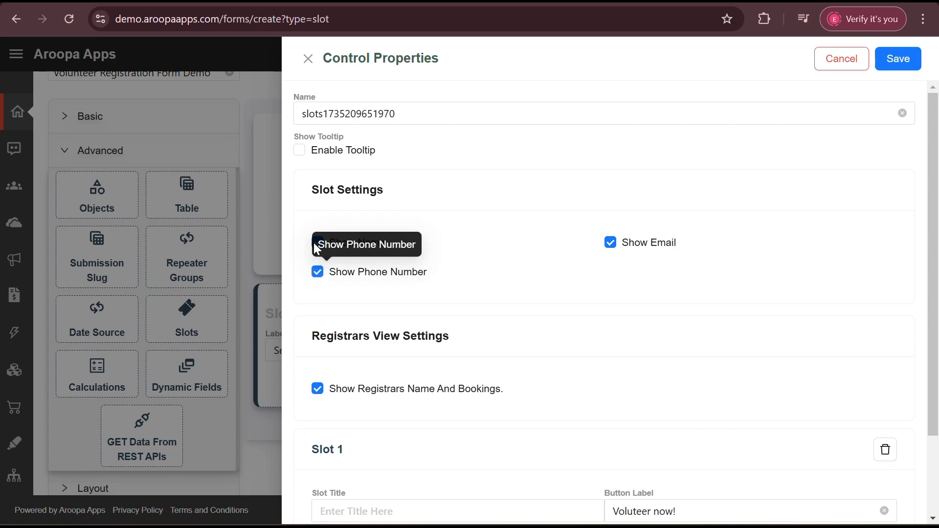
pyautogui.click(609, 242)
pyautogui.click(609, 243)
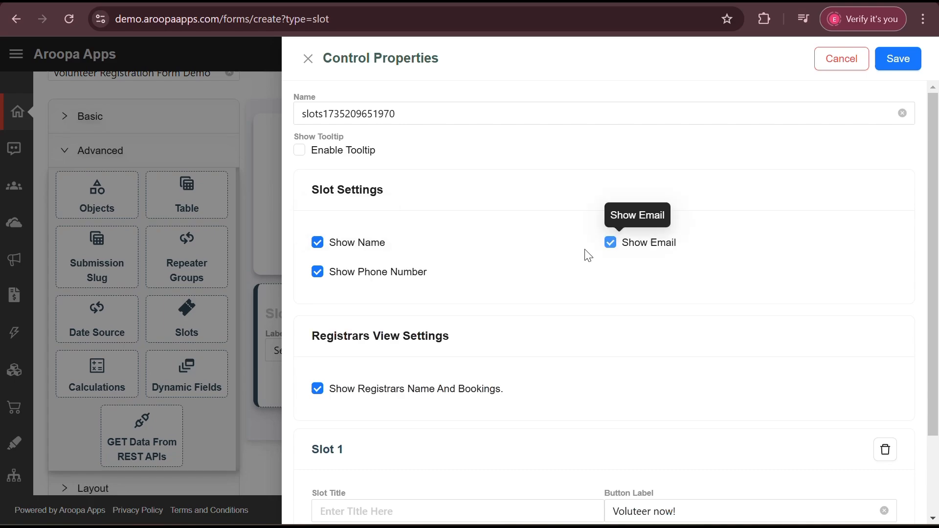
pyautogui.scroll(-2, 460, 342)
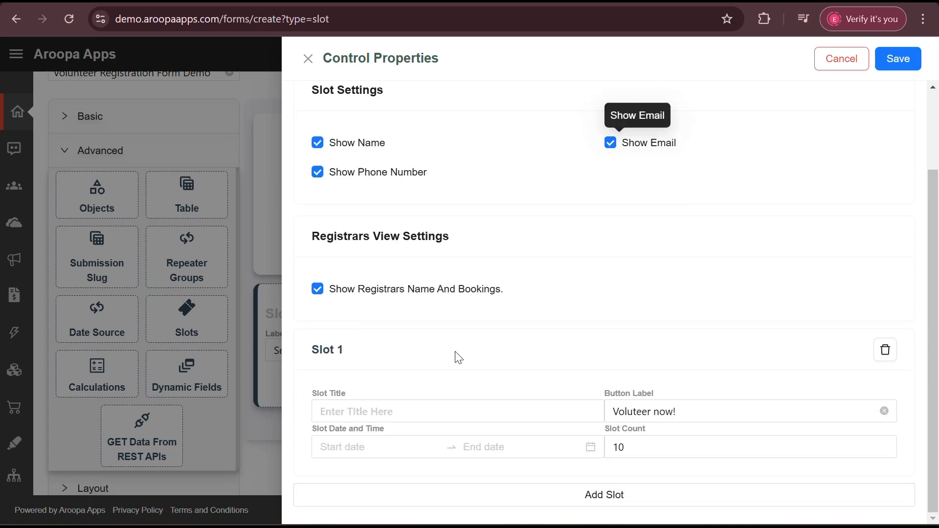
pyautogui.click(436, 414)
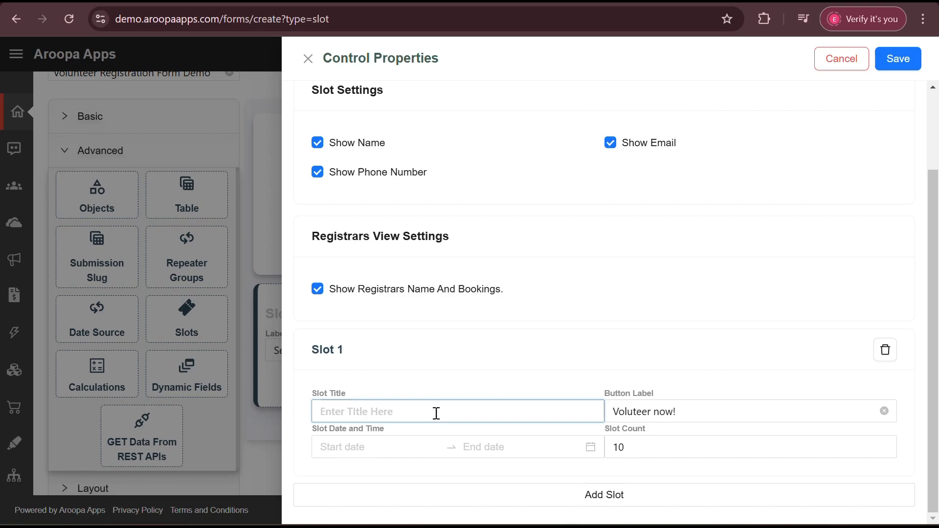
pyautogui.write('Morning')
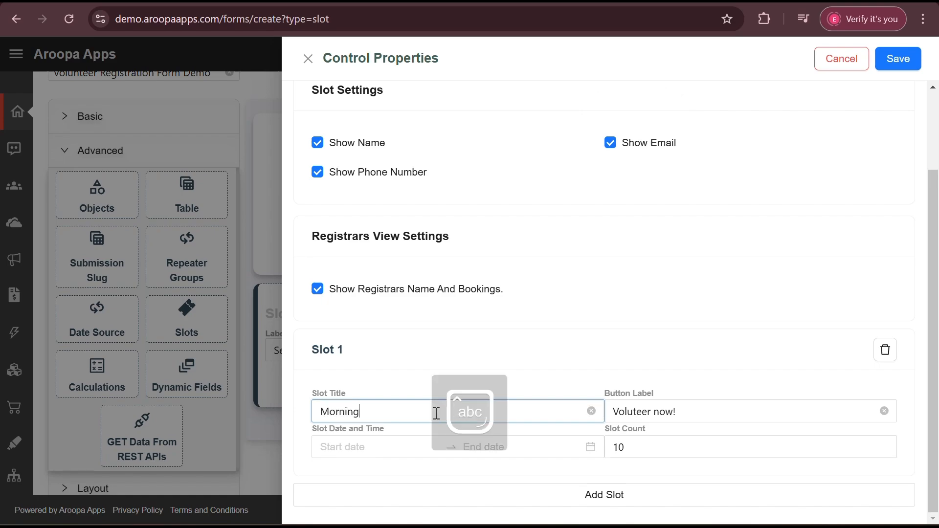
pyautogui.write(' Slot')
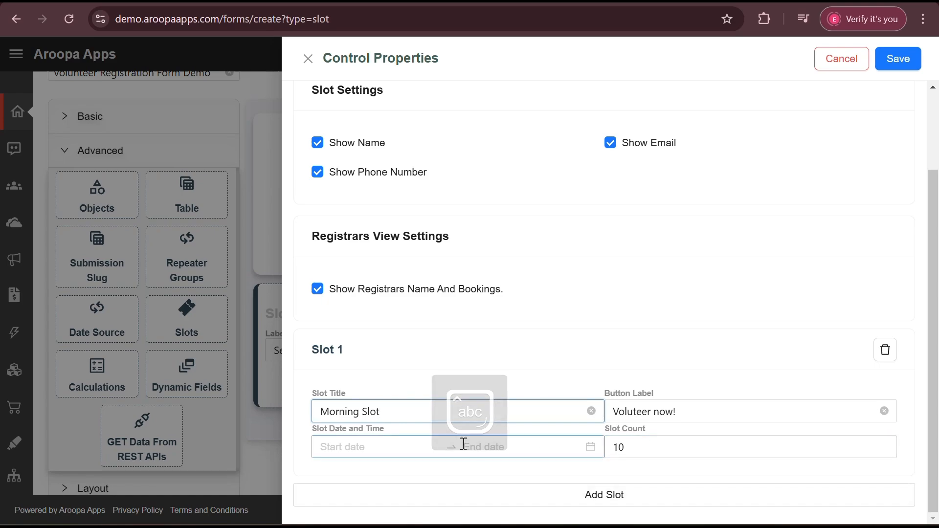
# Schedule Morning Slot for 27 December 2024 from 10:00 to 11:30.
pyautogui.click(398, 447)
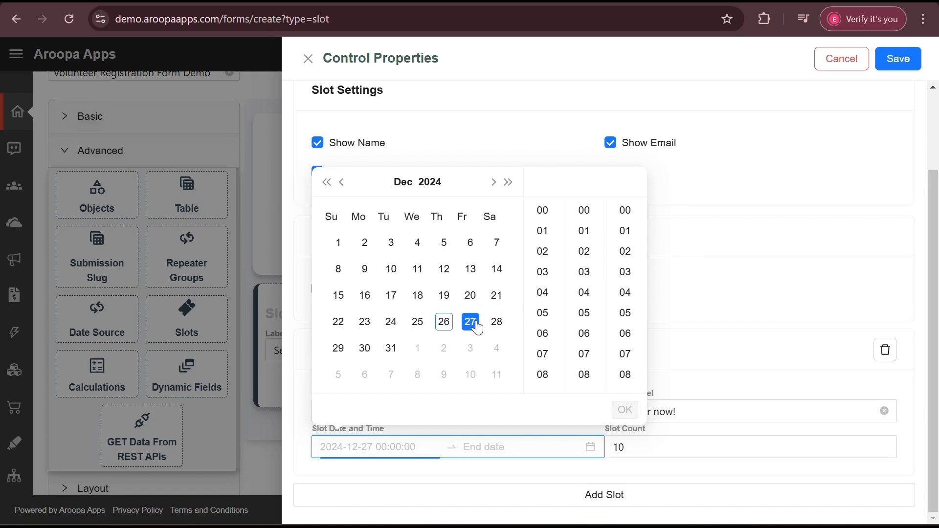
pyautogui.click(470, 321)
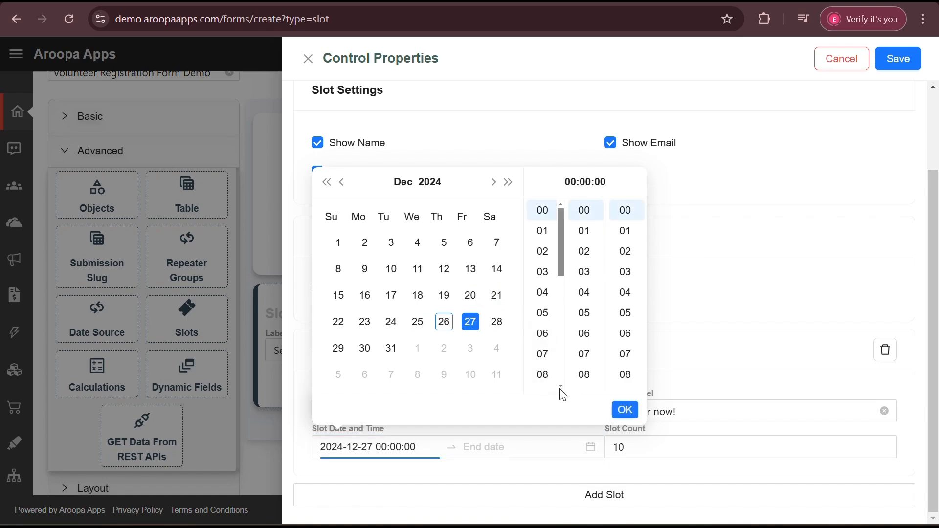
pyautogui.scroll(-2, 560, 386)
pyautogui.click(546, 328)
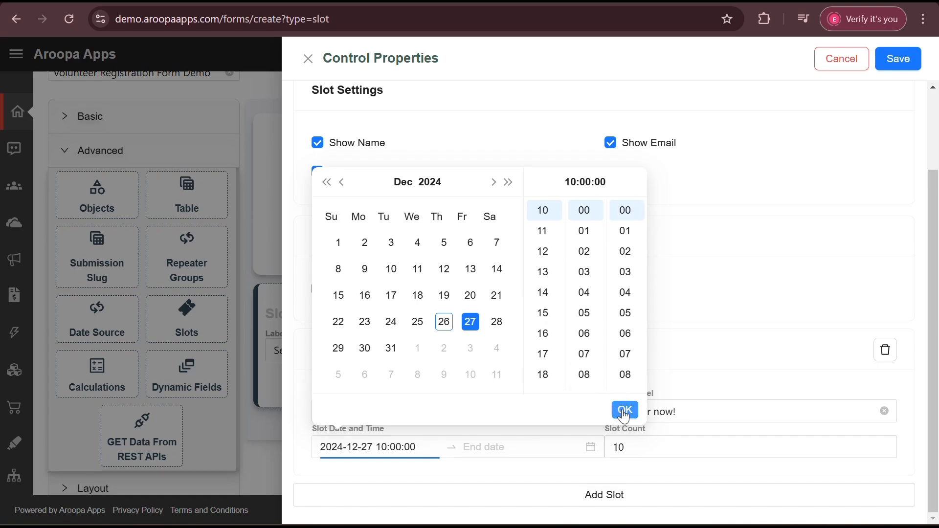
pyautogui.click(624, 411)
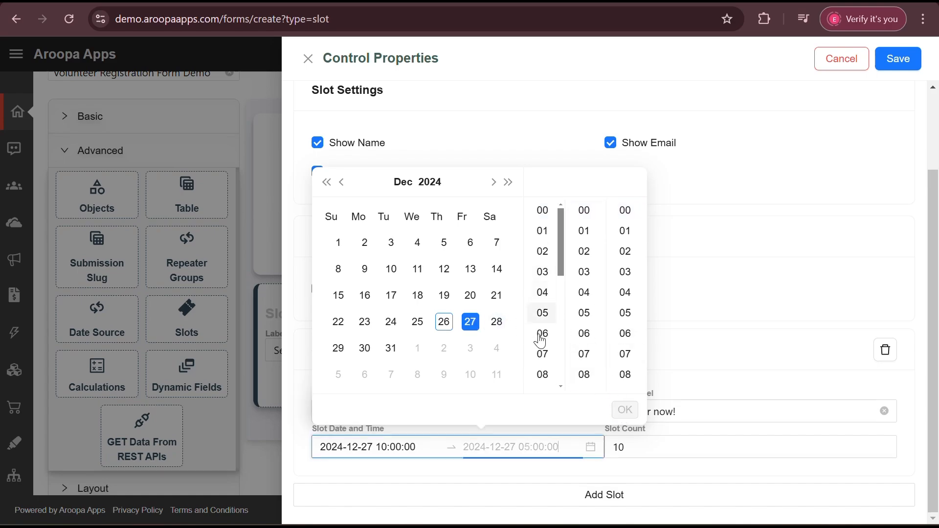
pyautogui.click(622, 413)
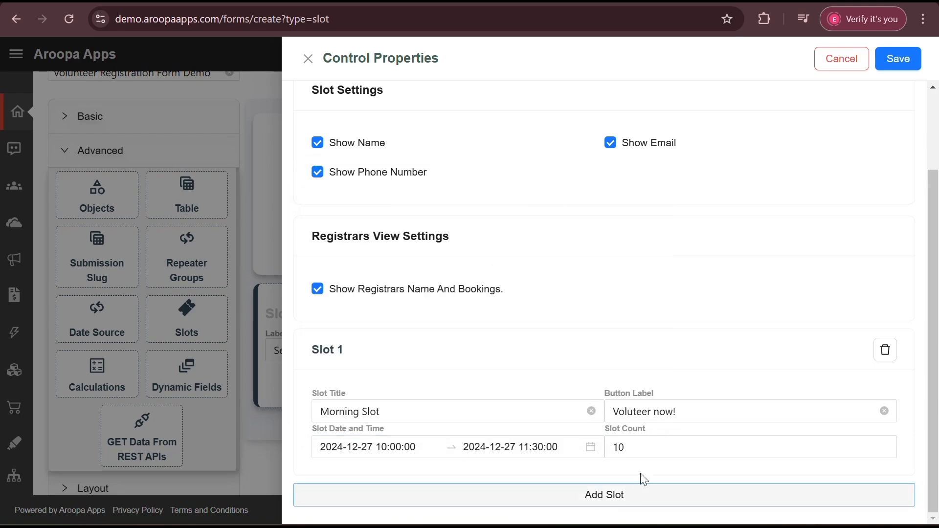
pyautogui.click(640, 449)
# Change the Morning Slot's count from 10 to 5 and add a second slot.
pyautogui.press('BackSpace')
pyautogui.press('BackSpace')
pyautogui.write('5')
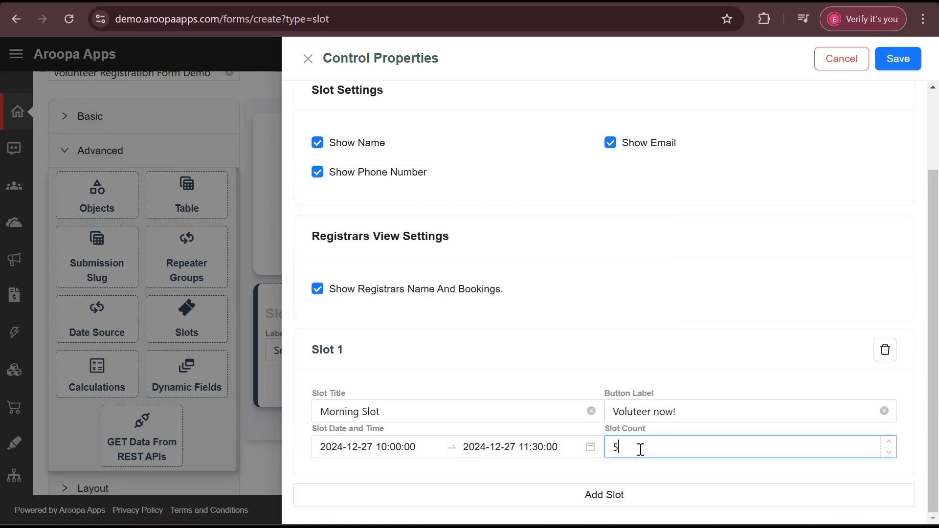
pyautogui.click(652, 498)
# Title the new slots, save the six slots, and place a Button below Slots.
pyautogui.scroll(-3, 599, 446)
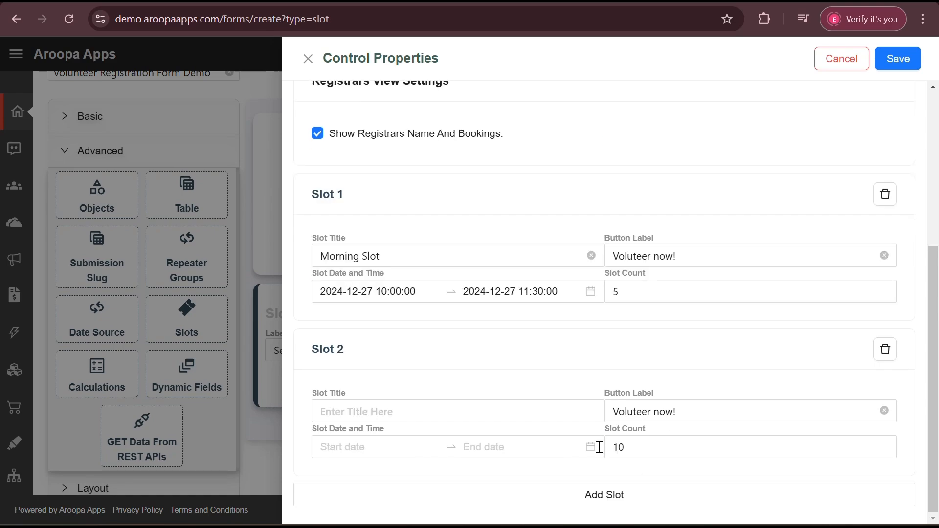
pyautogui.click(485, 414)
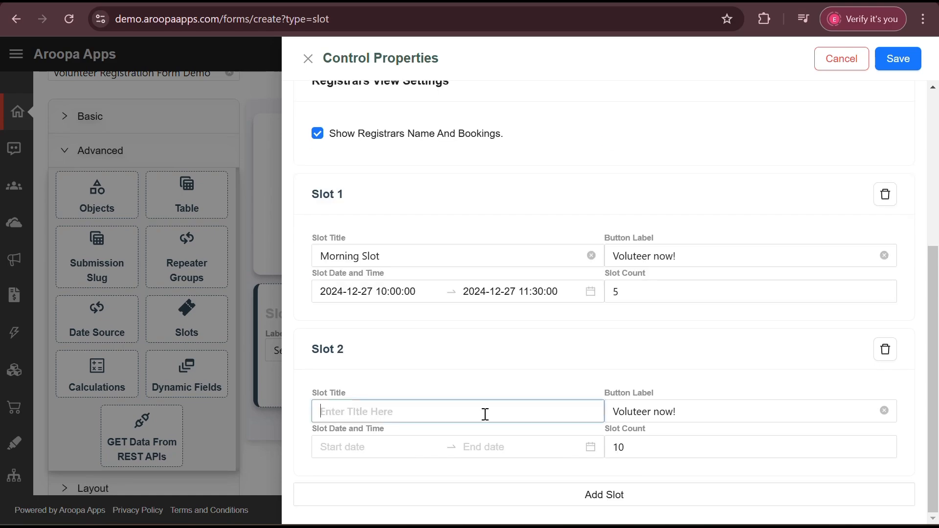
pyautogui.write('Afternoon Slot')
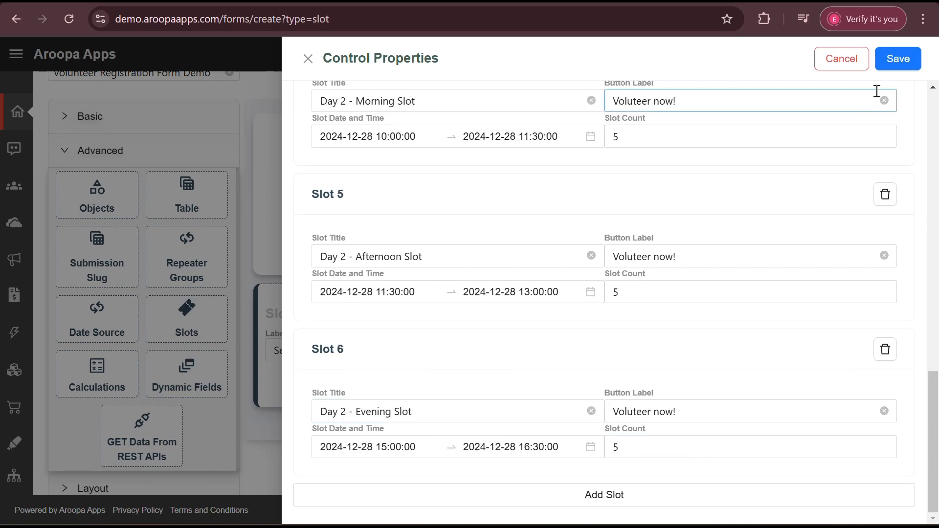
pyautogui.click(889, 61)
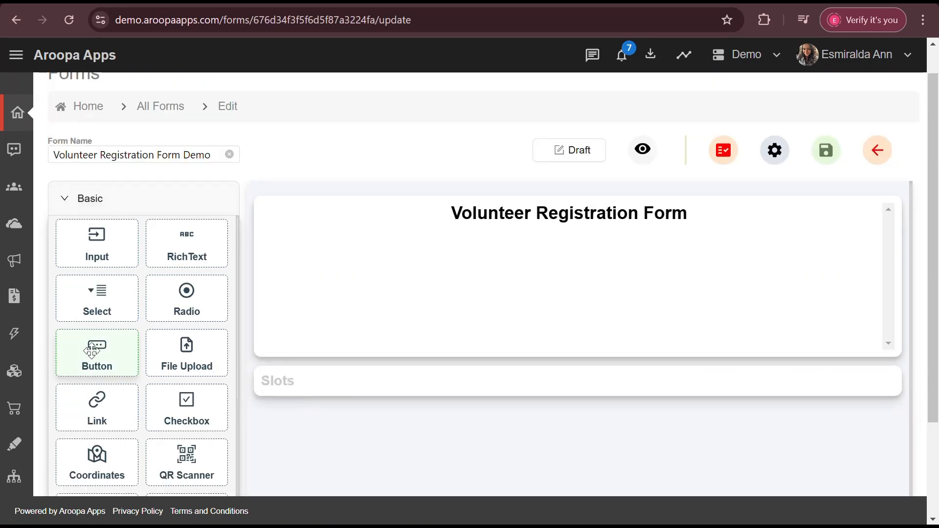
pyautogui.moveTo(91, 350); pyautogui.dragTo(367, 439)
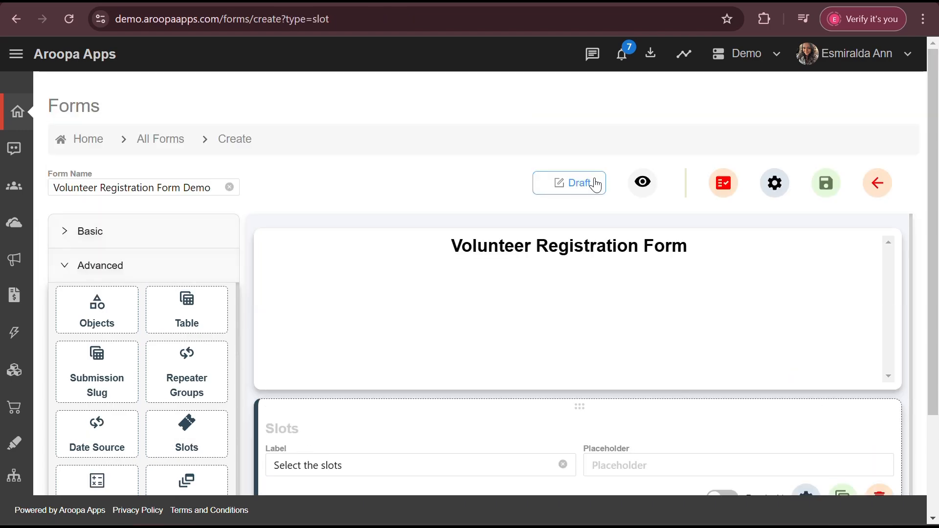
# Switch the form status from Draft to Active.
pyautogui.click(595, 185)
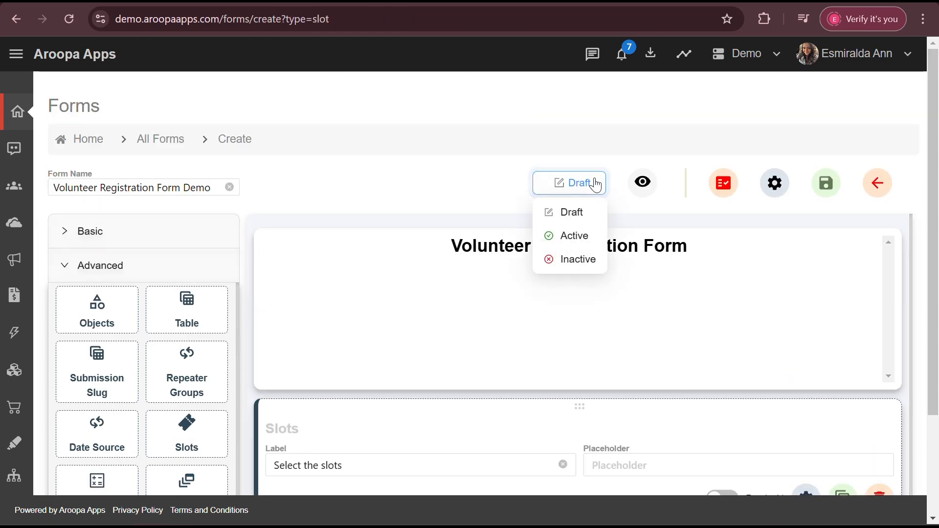
pyautogui.click(586, 243)
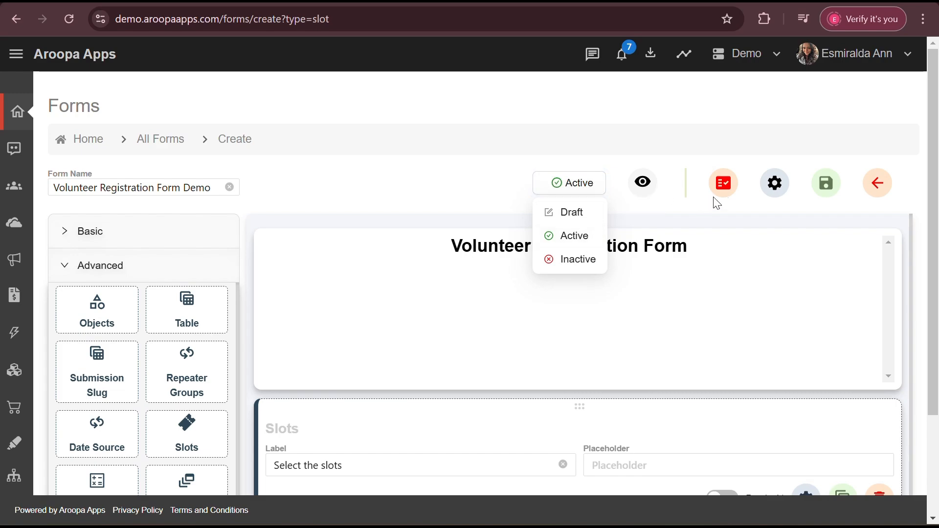
# Set the Form Type to Public in Form Properties.
pyautogui.click(774, 184)
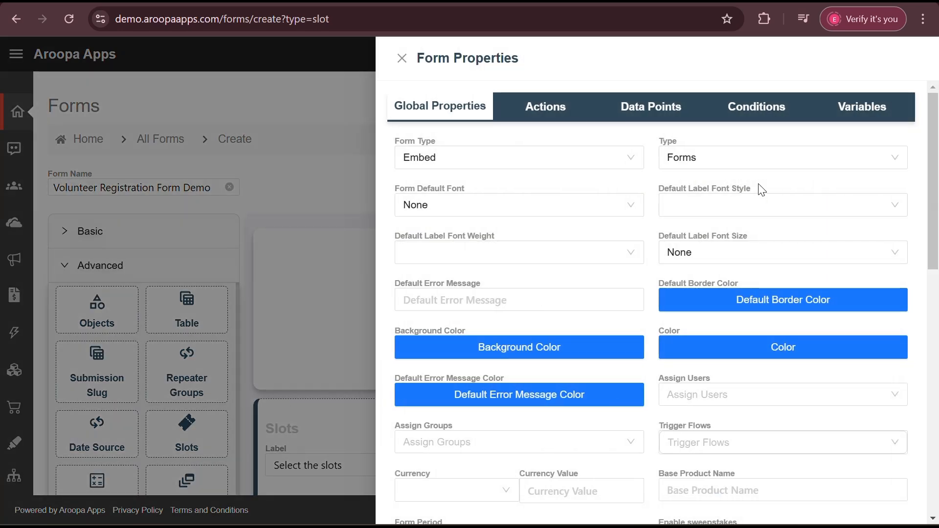
pyautogui.click(608, 161)
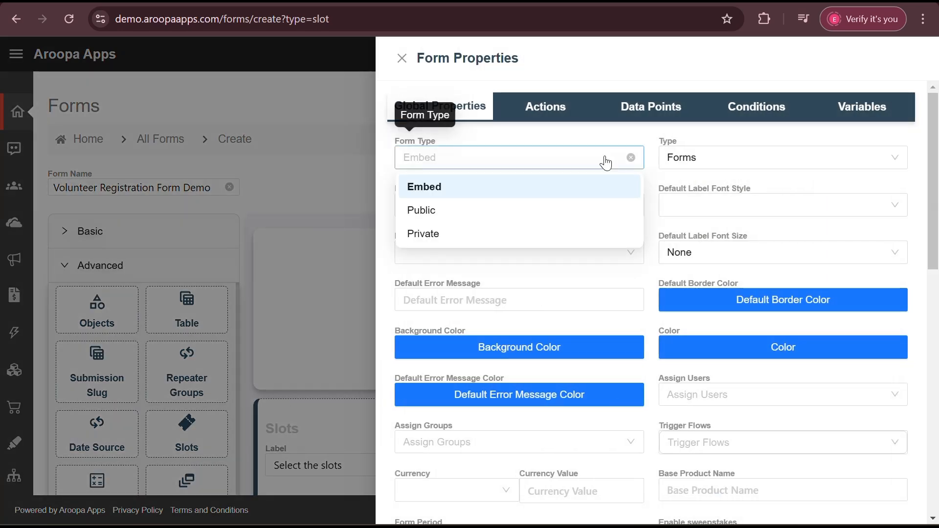
pyautogui.click(524, 218)
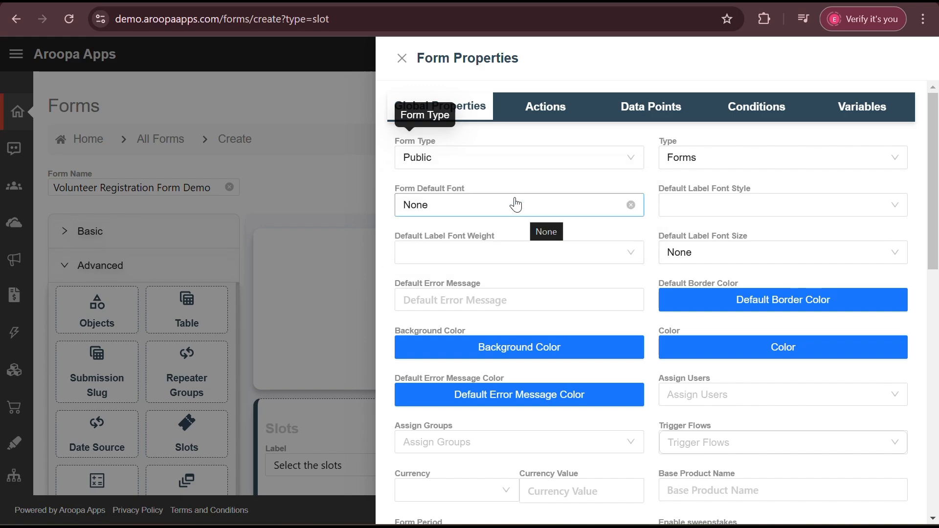
# Close Form Properties, save the form, and open its sharable public link.
pyautogui.click(401, 59)
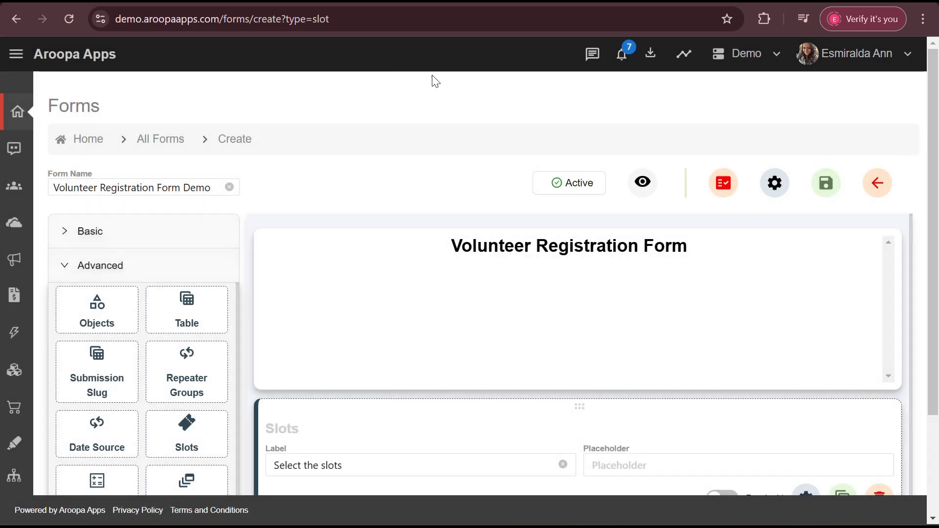
pyautogui.click(826, 187)
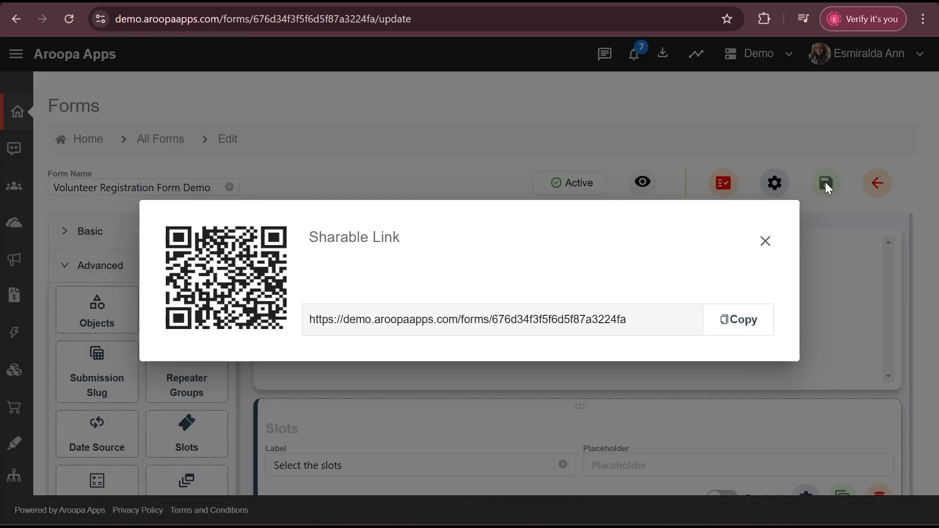
pyautogui.click(539, 324)
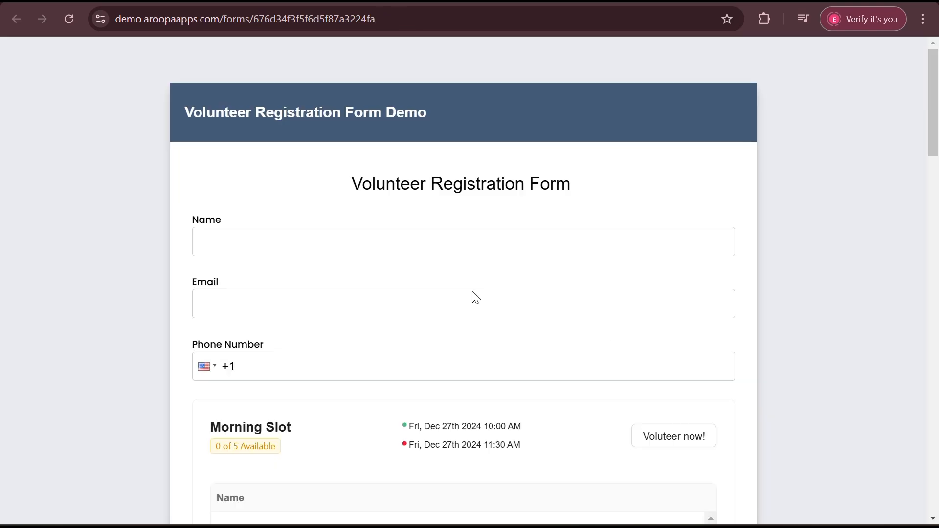
# Enter a test volunteer's full name in the public form's Name field.
pyautogui.scroll(-3, 471, 291)
pyautogui.scroll(-2, 472, 297)
pyautogui.scroll(5, 474, 298)
pyautogui.click(379, 240)
pyautogui.press('capslock')
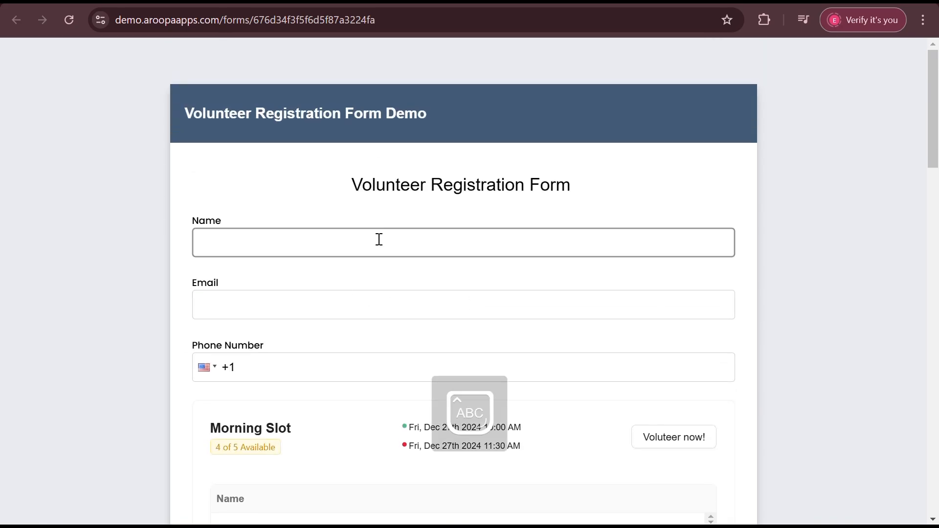
pyautogui.write('A')
pyautogui.press('capslock')
pyautogui.write('roopa')
pyautogui.press('capslock')
pyautogui.write('D')
pyautogui.press('capslock')
pyautogui.write('emo')
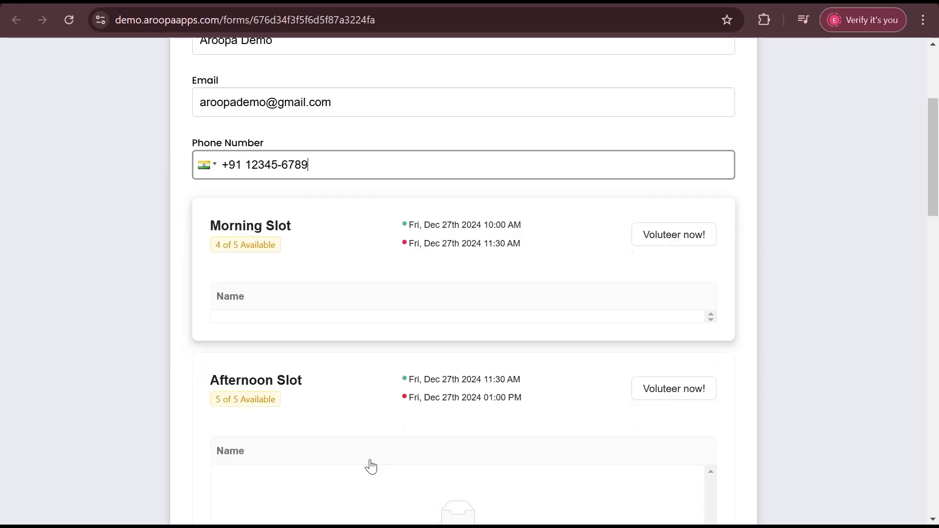
# Book a place in the Morning Slot and review the remaining slot availability.
pyautogui.scroll(-1, 367, 465)
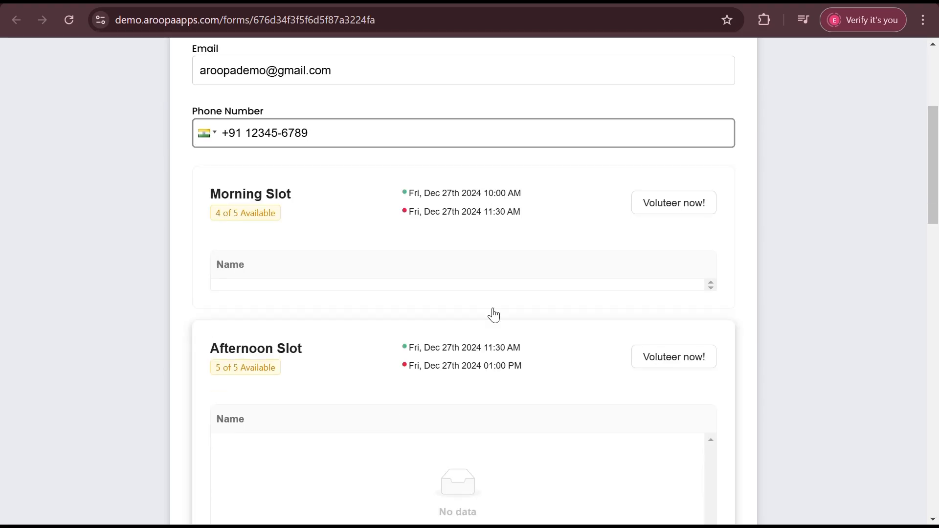
pyautogui.click(693, 213)
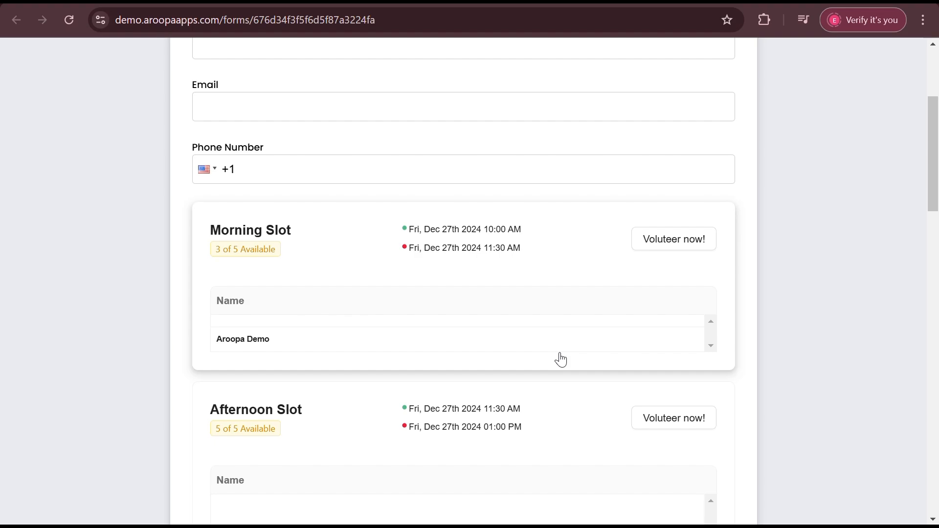
pyautogui.scroll(-2, 647, 337)
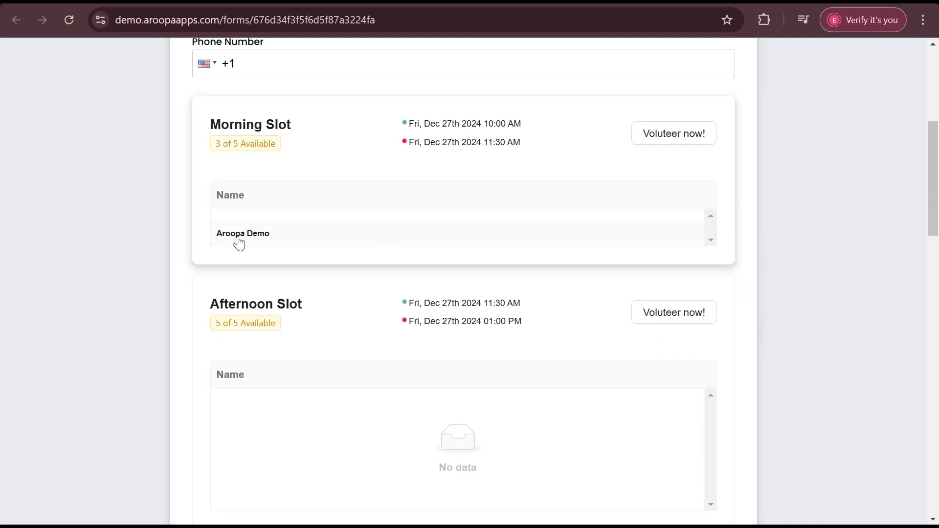
pyautogui.scroll(-3, 456, 414)
pyautogui.scroll(-10, 456, 415)
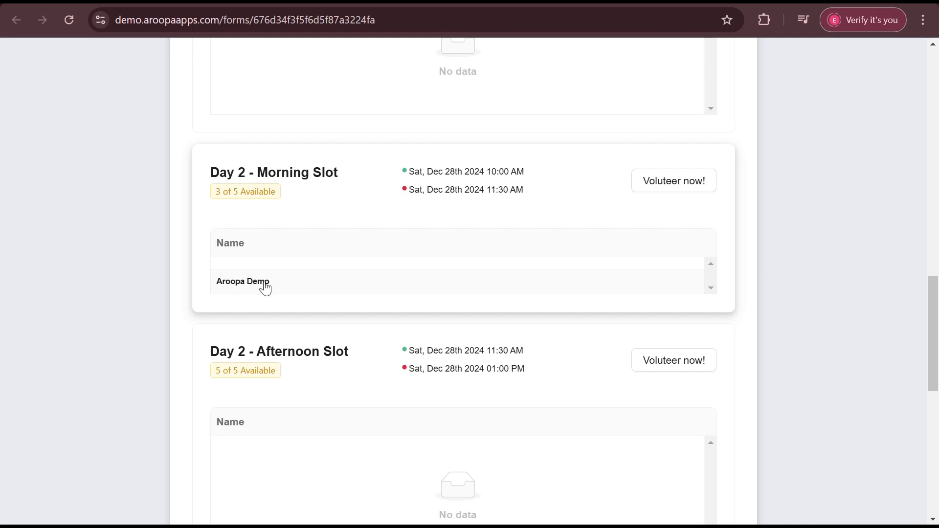
pyautogui.scroll(-1, 265, 288)
pyautogui.scroll(11, 265, 288)
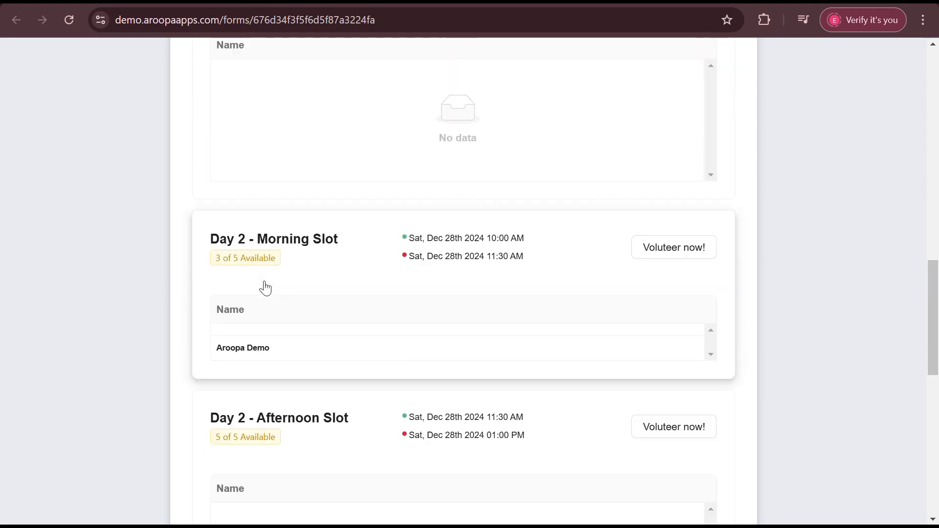
pyautogui.scroll(6, 265, 288)
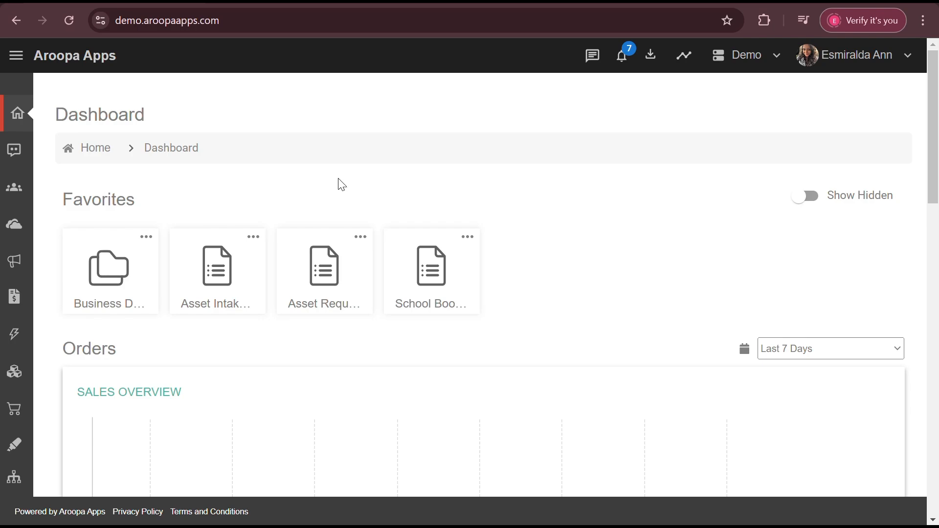
# Finish naming the new flow 'Volunteer Registration Flow Demo'.
pyautogui.click(16, 56)
pyautogui.scroll(-3, 35, 283)
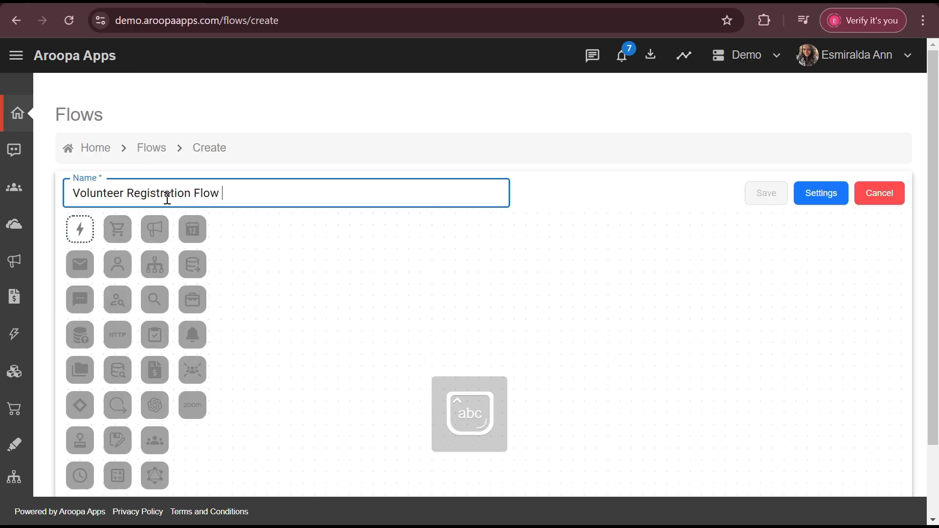
pyautogui.write('D')
pyautogui.press('capslock')
pyautogui.write('emo')
# Add a Form Submission trigger with source Volunteer Registration Form Demo.
pyautogui.click(78, 231)
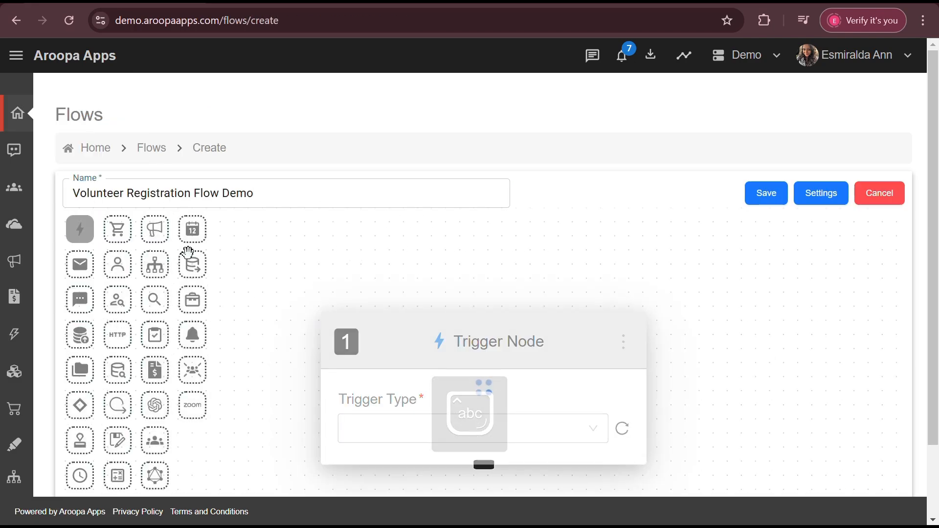
pyautogui.click(514, 337)
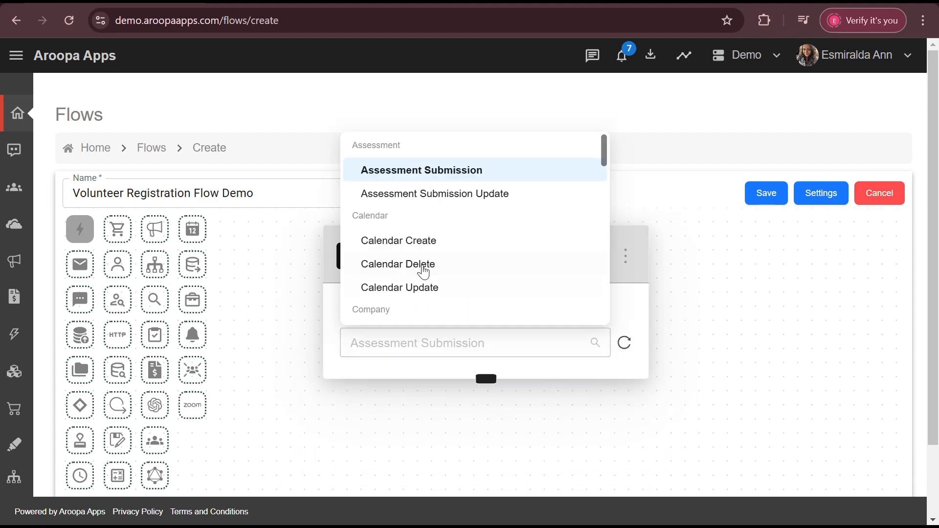
pyautogui.scroll(-5, 417, 244)
pyautogui.click(417, 227)
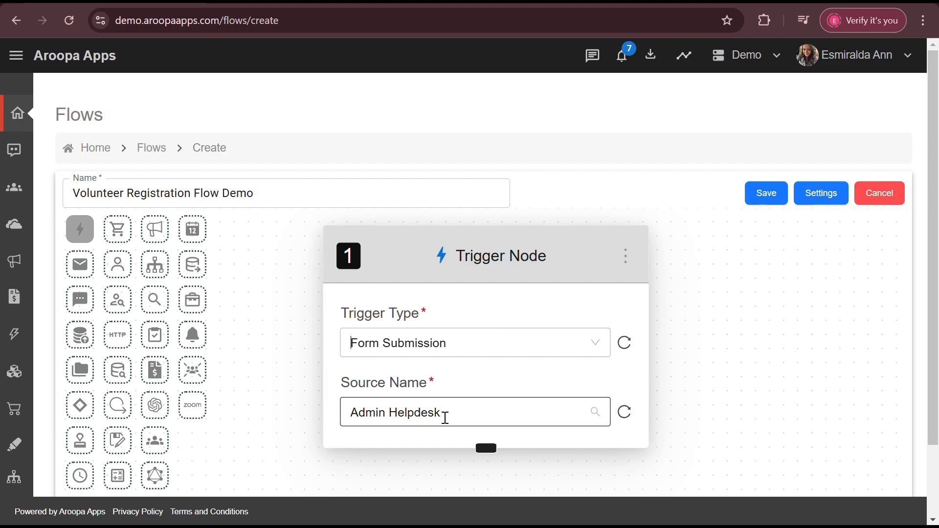
pyautogui.click(445, 418)
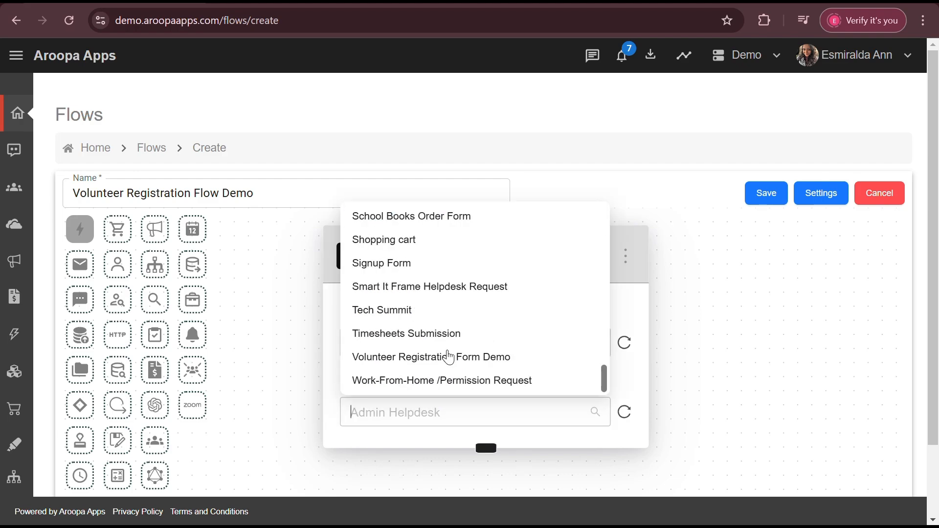
pyautogui.click(423, 364)
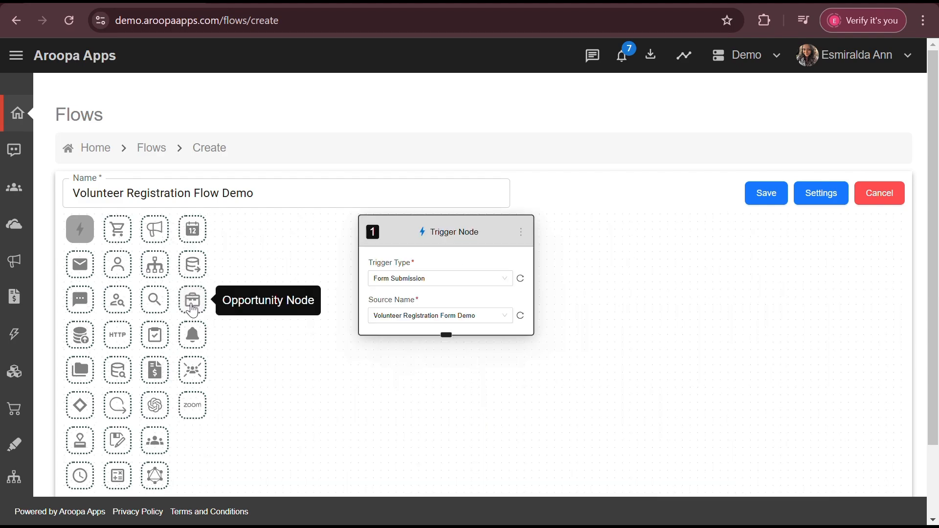
# Add an Email Node after the trigger, addressed to the form's submitted volunteer email field.
pyautogui.click(80, 269)
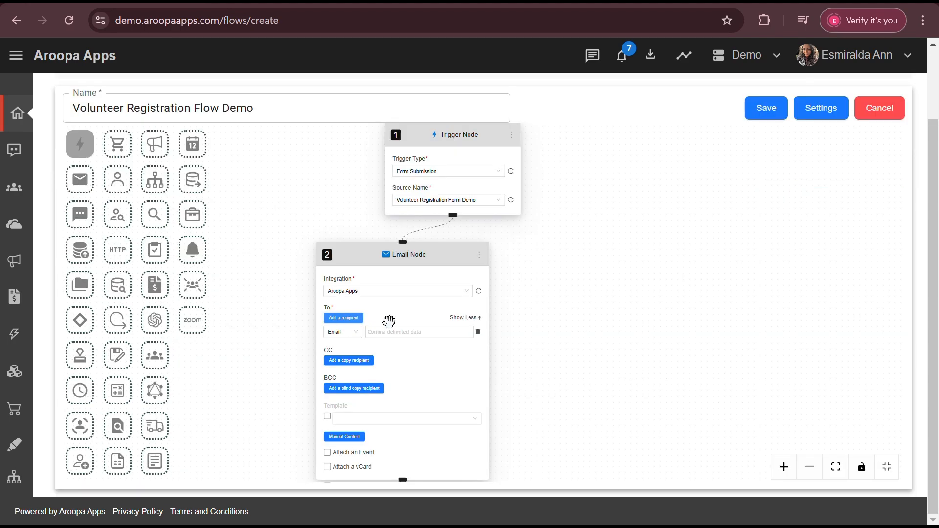
pyautogui.click(396, 335)
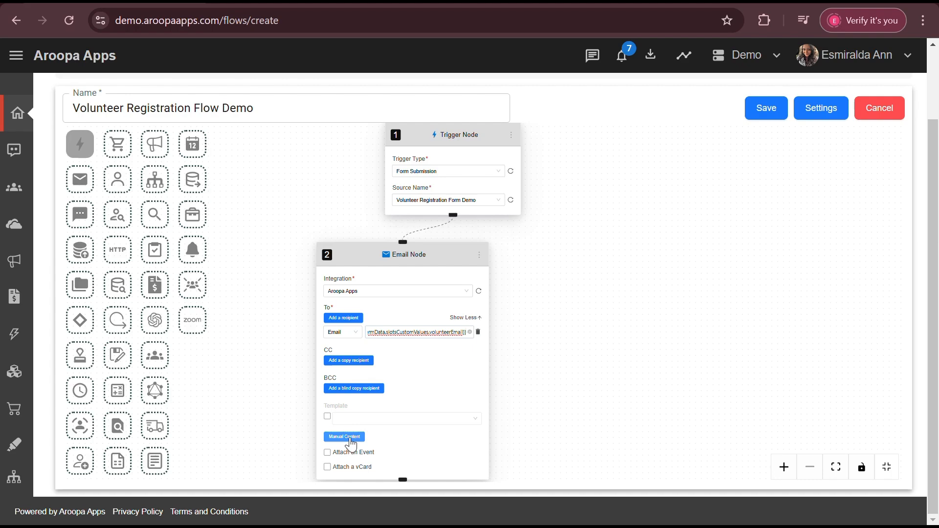
pyautogui.click(350, 440)
# Set sender name Team Aroopa, the no-reply sender address, and subject 'Volunteer Registration Demo'.
pyautogui.click(408, 139)
pyautogui.write('Team Aroopa')
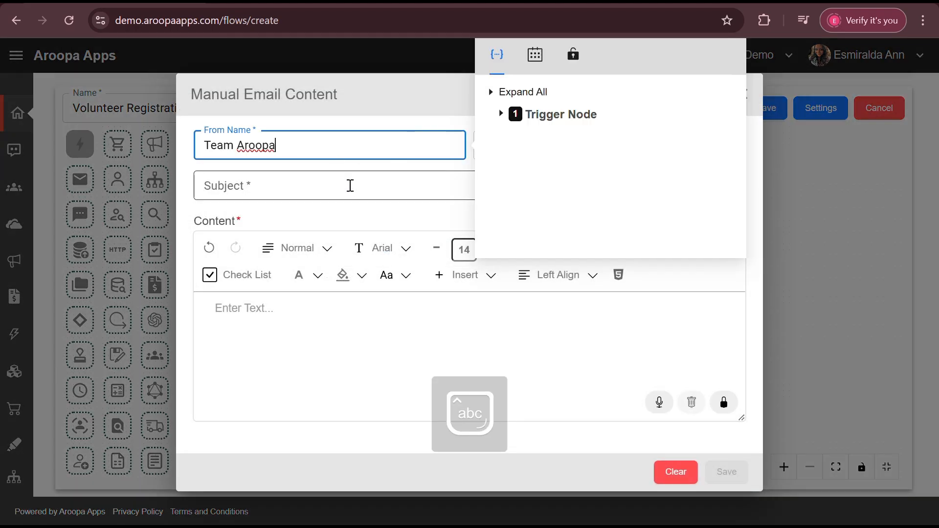
pyautogui.click(350, 185)
pyautogui.click(517, 149)
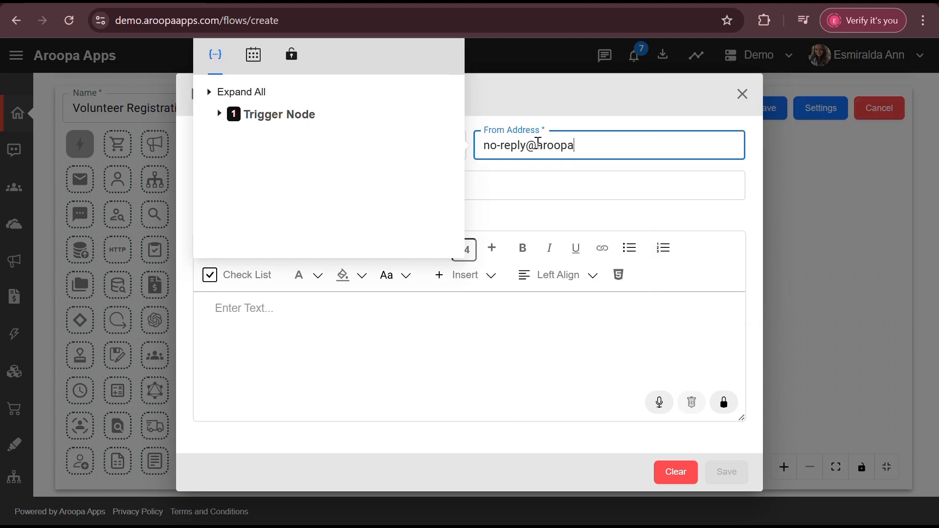
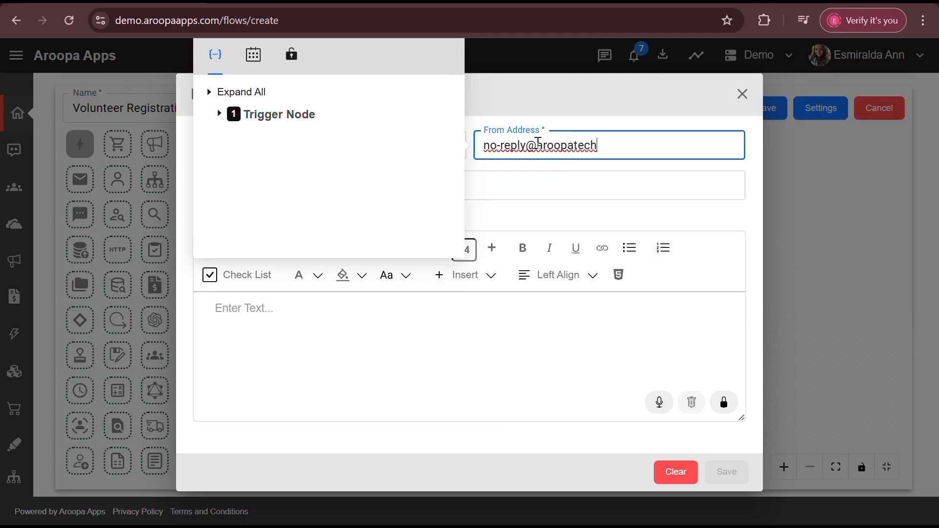
pyautogui.click(501, 188)
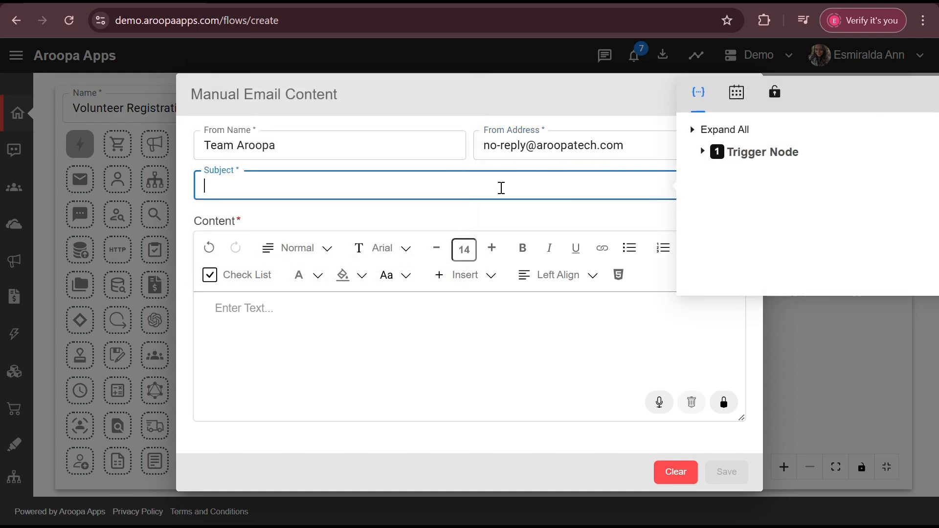
pyautogui.write('Volunteer Registration Demo')
# Write the body as 'Hello' plus the pasted thank-you message listing selected slots, and save.
pyautogui.rightClick(281, 346)
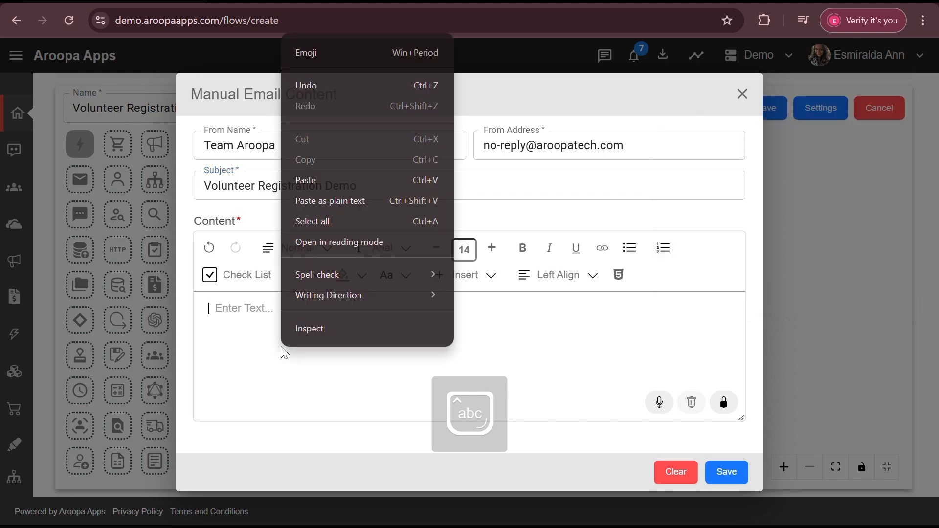
pyautogui.click(299, 363)
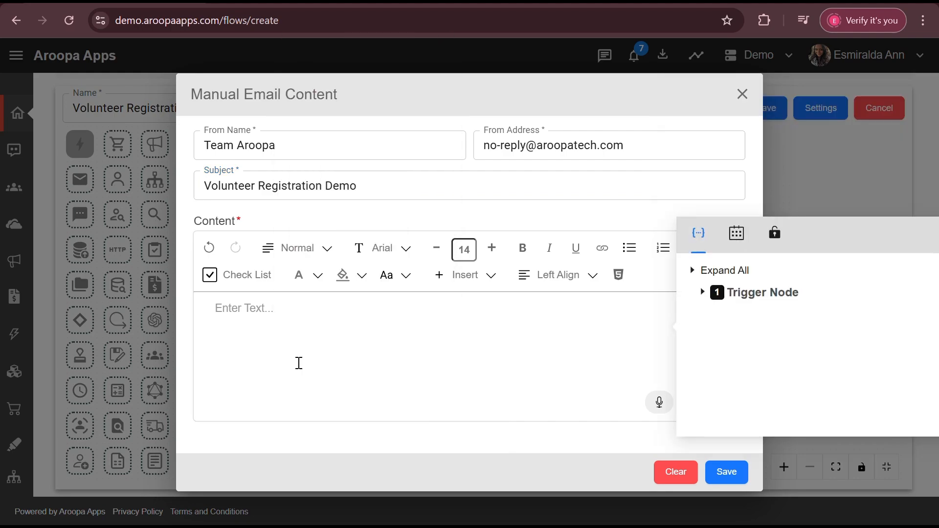
pyautogui.write('Hello')
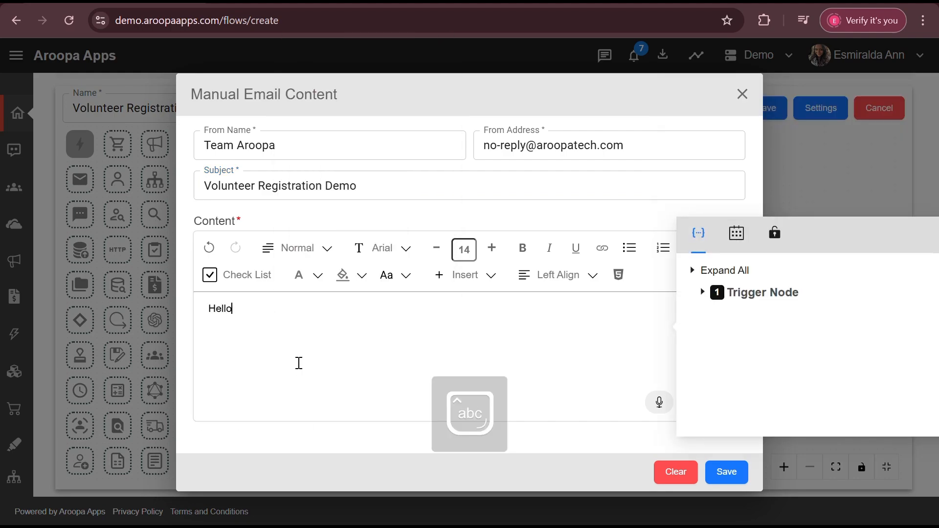
pyautogui.write('{{formData.slotsCustomValues.volunteerName}},  Thank you for registering as a Volunteer! One of our core team members will reach out to you with more info.  Selected Slots:  {{formData.[Slot_Selection]}}  Thank you Team Aroopa')
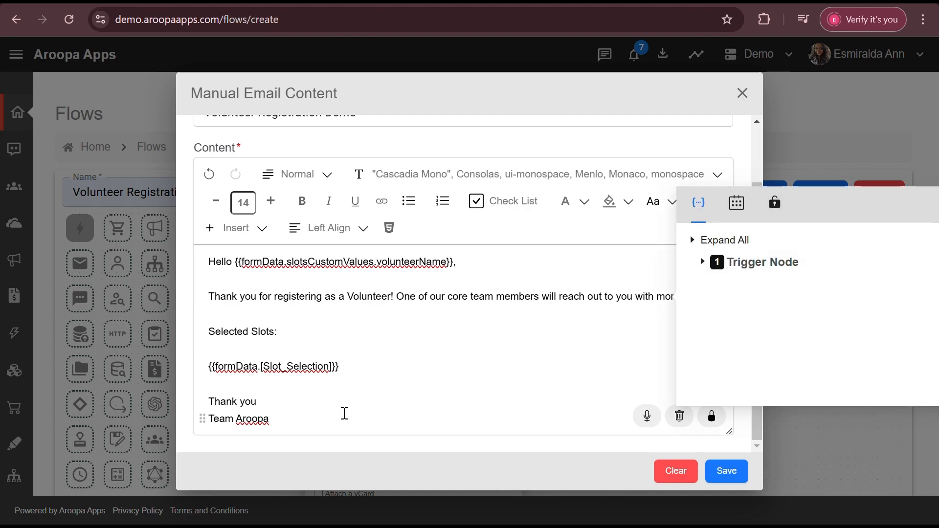
pyautogui.click(720, 471)
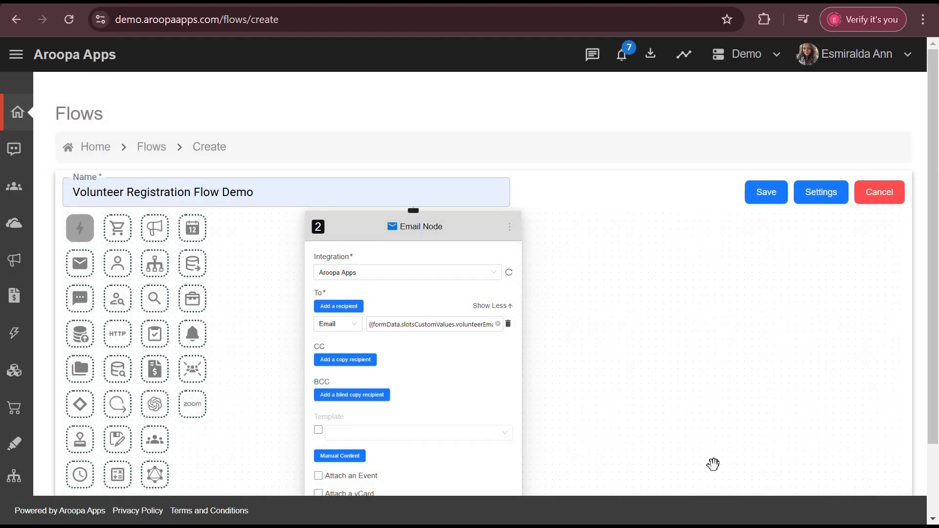
# Add a second Email Node (node 3) off the trigger, addressed to the admin's email address.
pyautogui.scroll(-1, 579, 353)
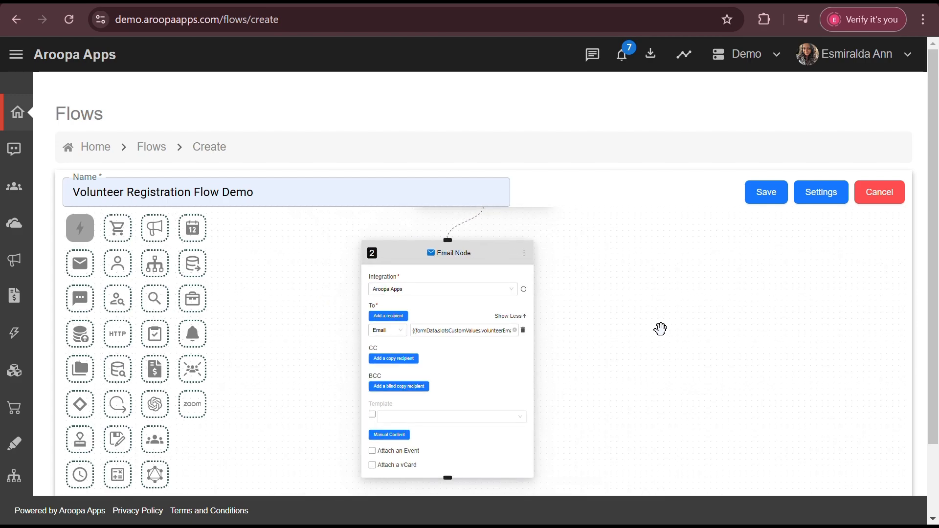
pyautogui.moveTo(660, 328); pyautogui.dragTo(601, 369)
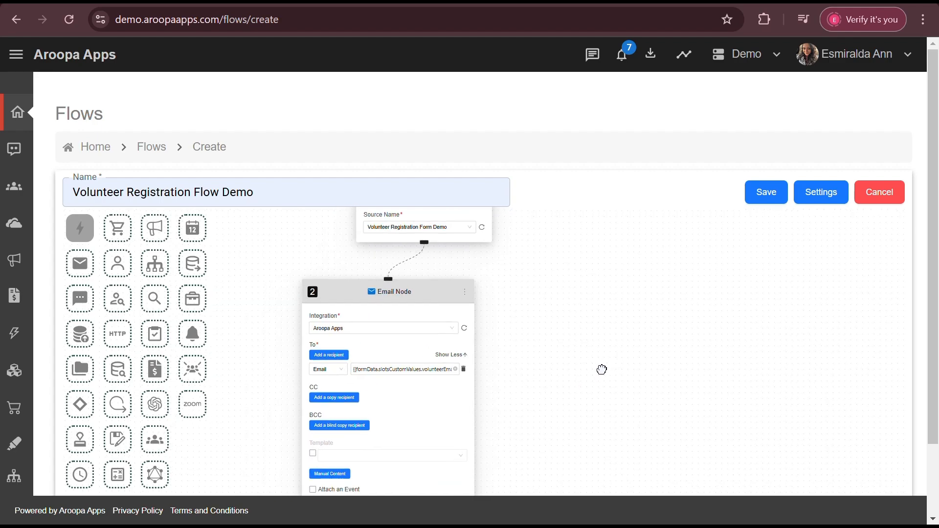
pyautogui.click(80, 263)
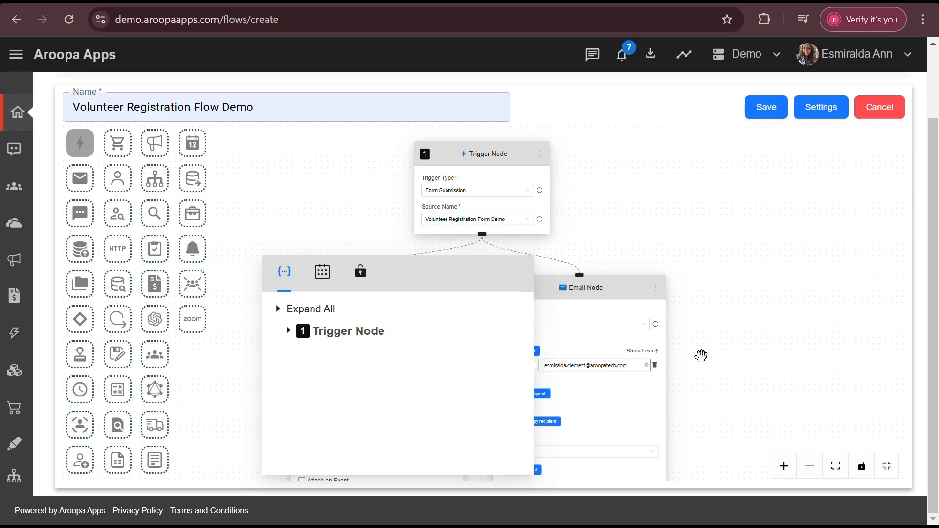
pyautogui.click(741, 405)
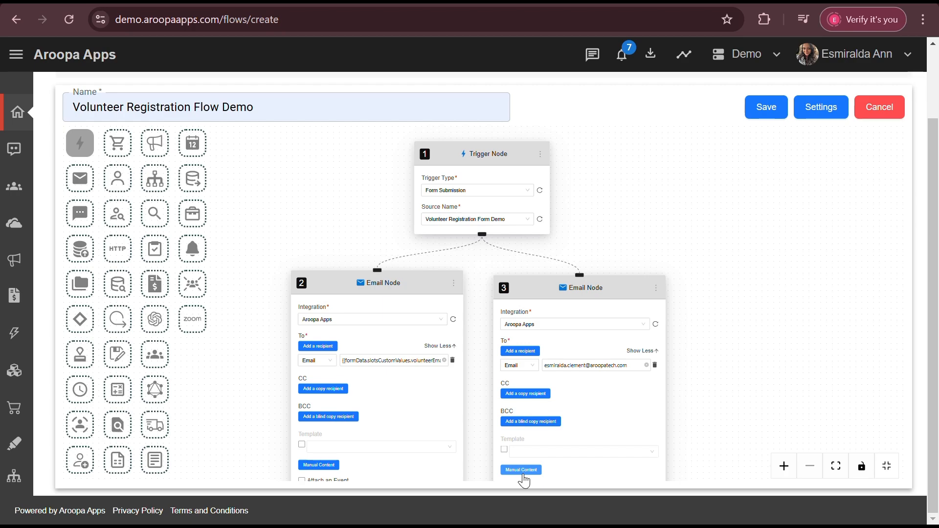
# Give the admin email sender Team Aroopa, subject 'Volunteer Registration Received', the pasted formData details body, and save.
pyautogui.click(522, 471)
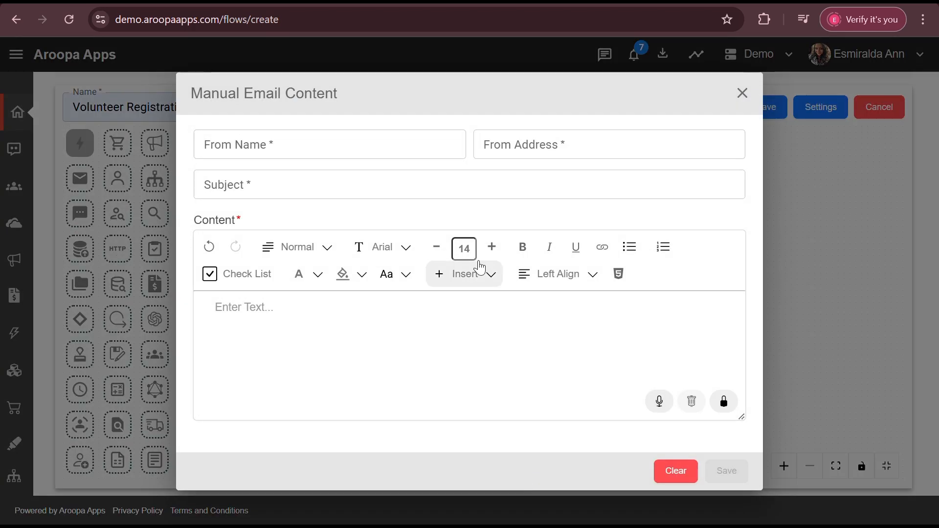
pyautogui.click(388, 141)
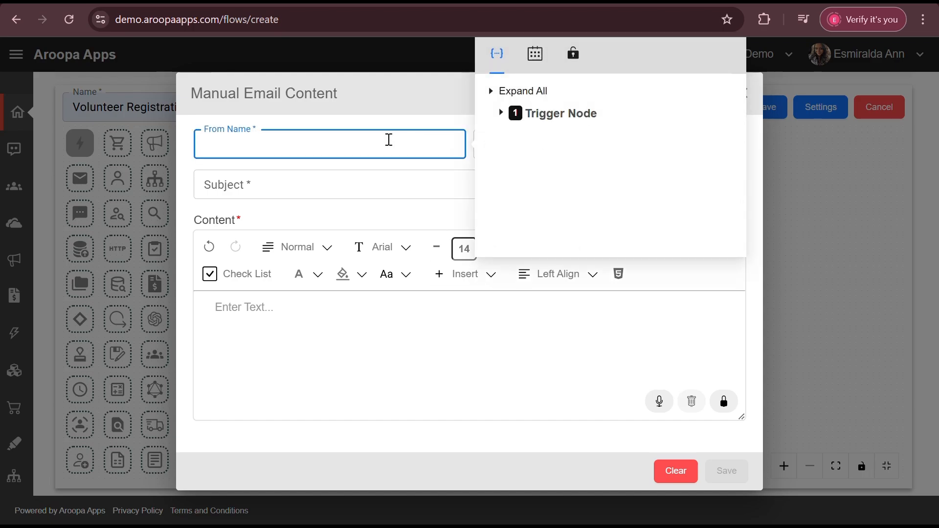
pyautogui.write('Tea')
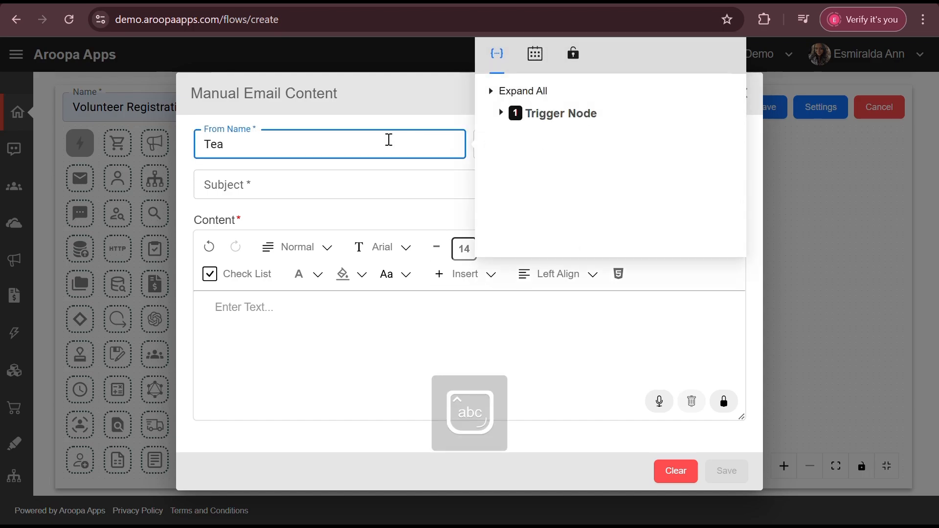
pyautogui.write('m Aroopa')
pyautogui.press('Tab')
pyautogui.click(566, 195)
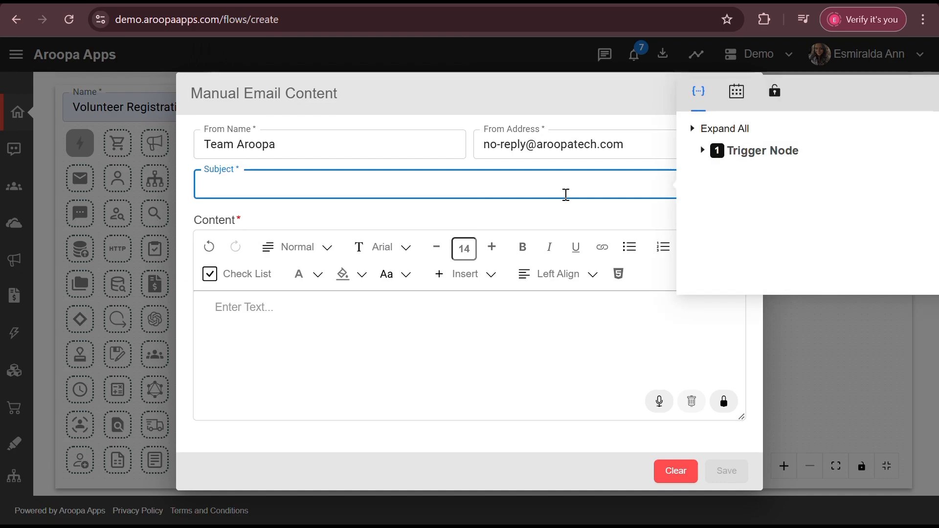
pyautogui.write('Volunteer Registration Received')
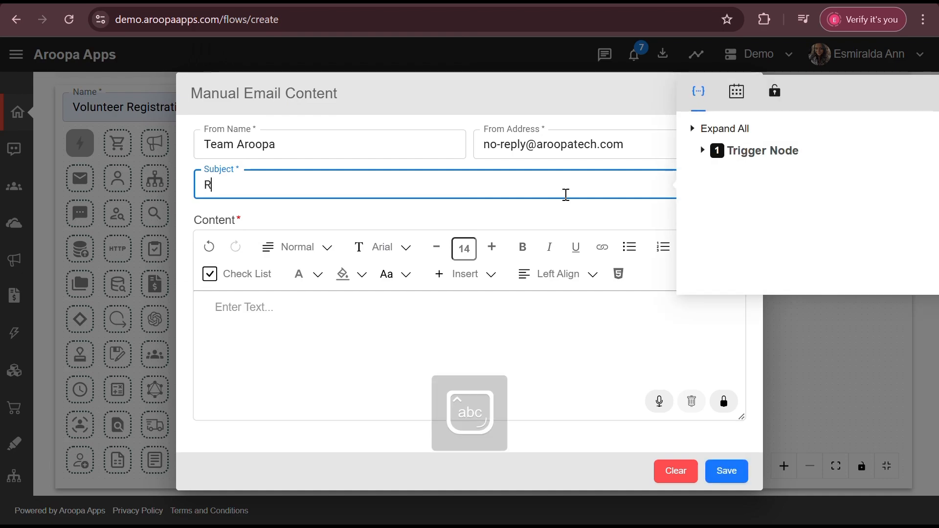
pyautogui.click(437, 323)
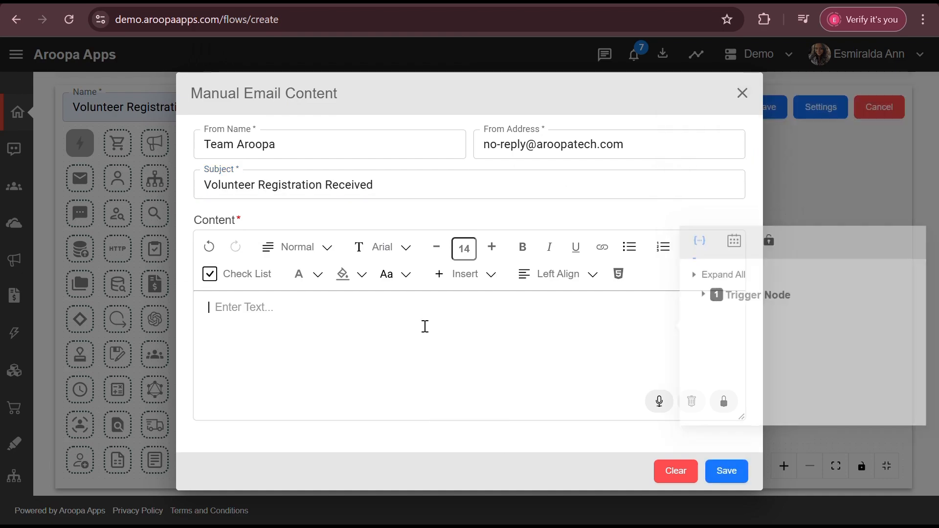
pyautogui.write('A new volunteer registration is received.  Name: {{formData.slotsCustomValues.volunteerName}} Email: {{formData.slotsCustomValues.volunteerName}} Phone: {{formData.slotsCustomValues.volunteerPhone}}  Selected Slots: {{formData.Slot_Selection}}')
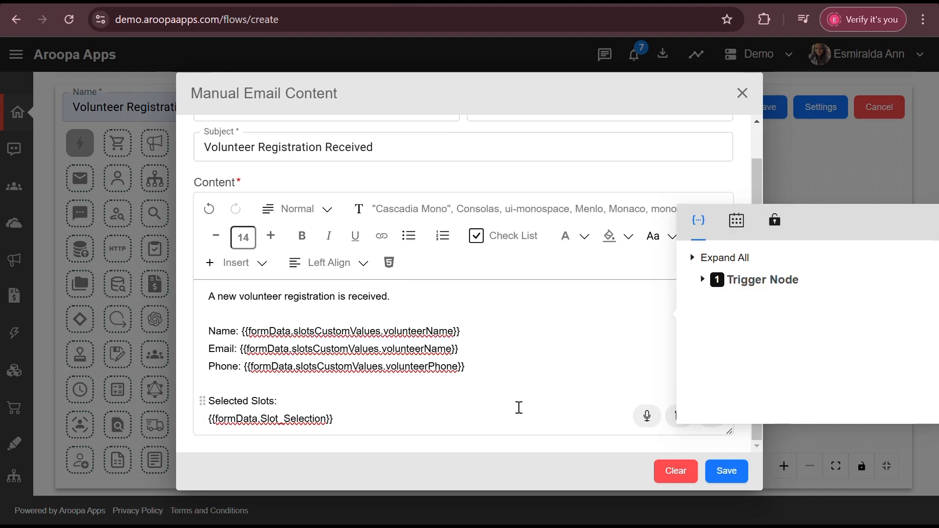
pyautogui.click(726, 470)
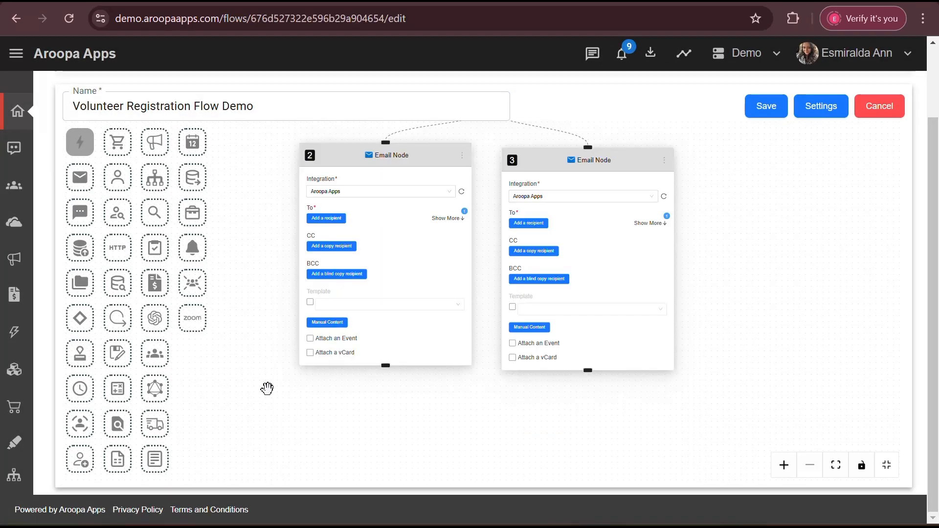
# Add a Wait Node below the emails and connect it to the first Email Node.
pyautogui.click(81, 397)
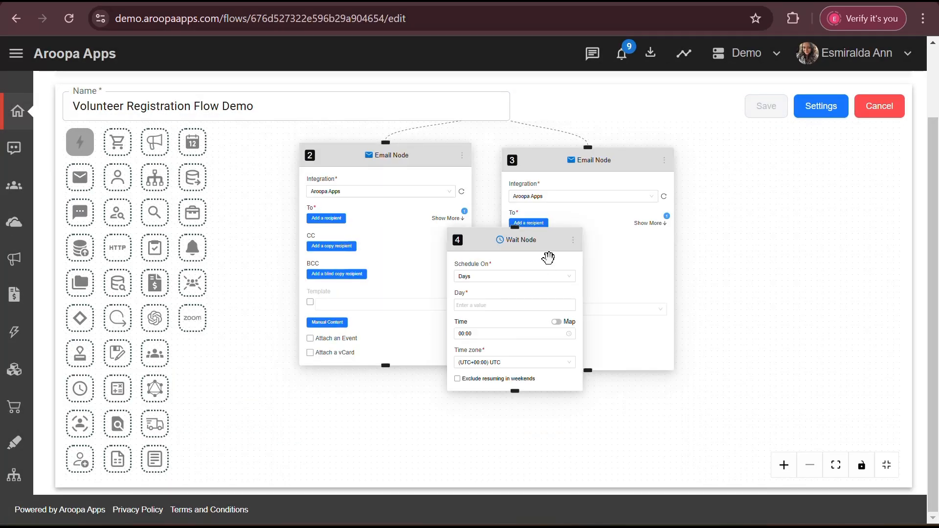
pyautogui.moveTo(547, 241); pyautogui.dragTo(393, 430)
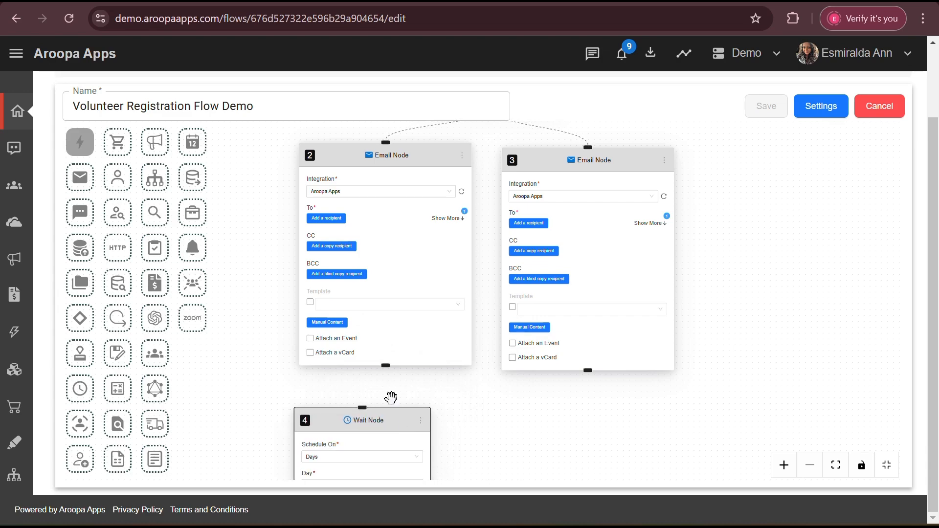
pyautogui.moveTo(386, 366); pyautogui.dragTo(362, 408)
pyautogui.moveTo(541, 402); pyautogui.dragTo(541, 218)
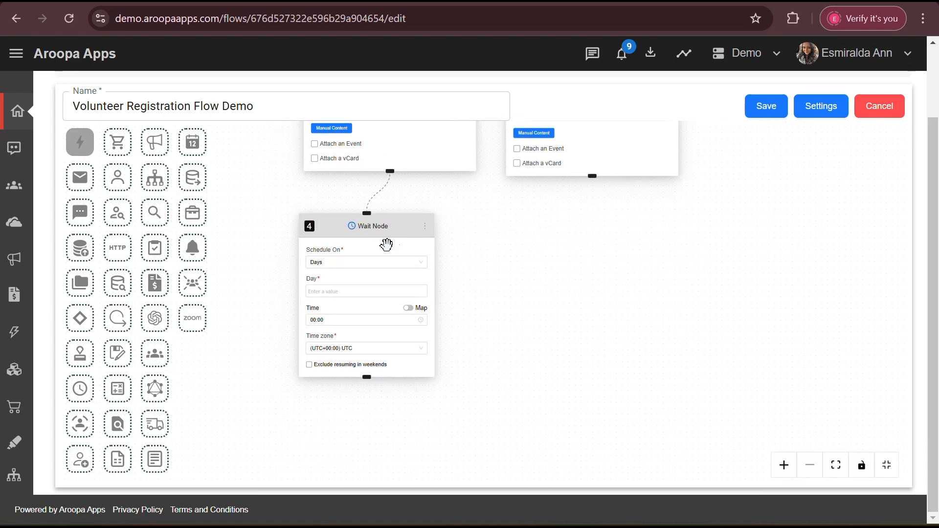
# Schedule Wait Node 4 on Days with a 1-day wait at 10:00.
pyautogui.click(371, 264)
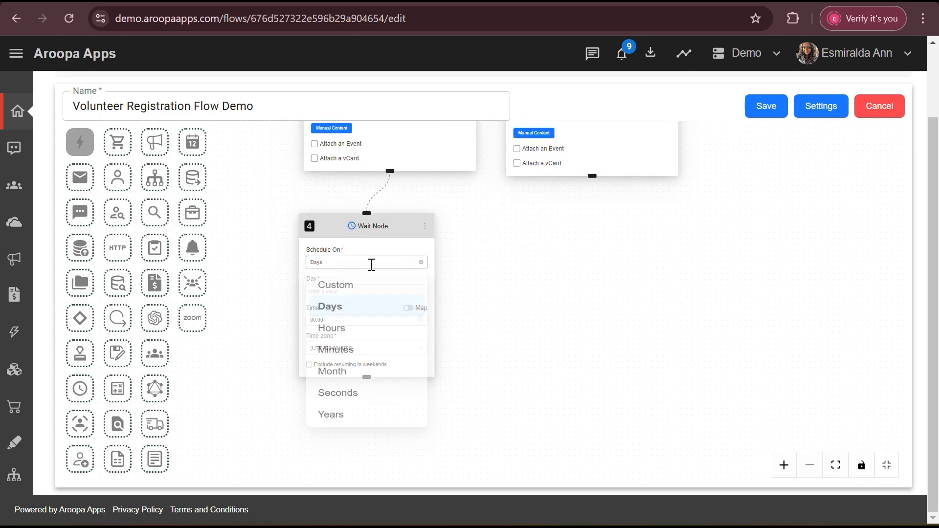
pyautogui.click(341, 306)
pyautogui.click(341, 291)
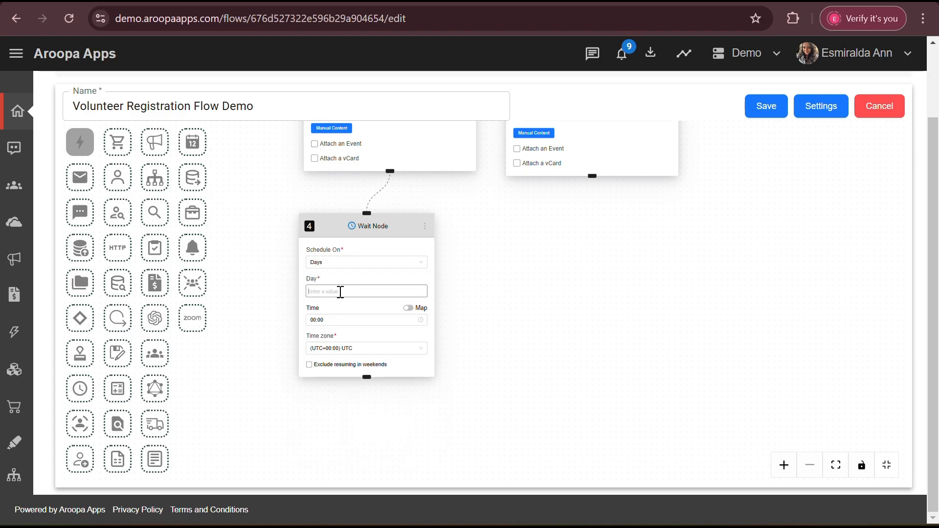
pyautogui.click(341, 292)
pyautogui.write('1')
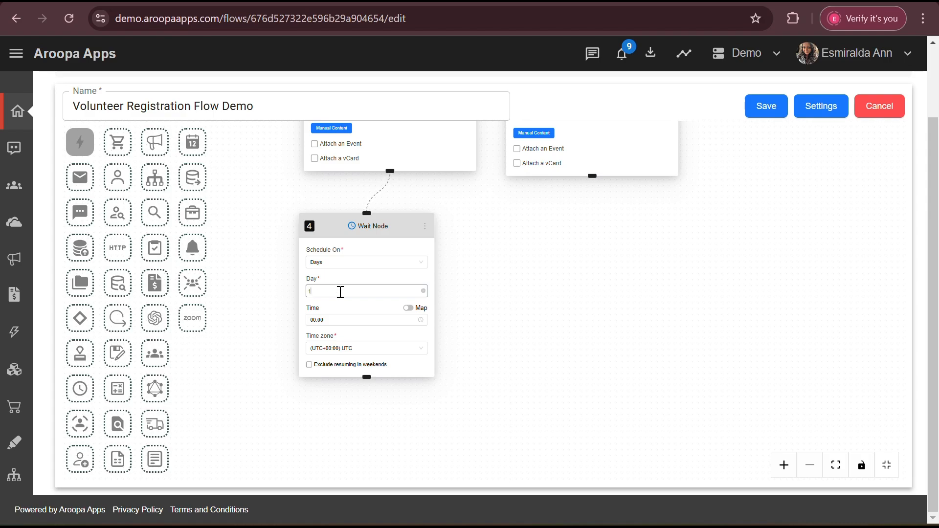
pyautogui.rightClick(365, 320)
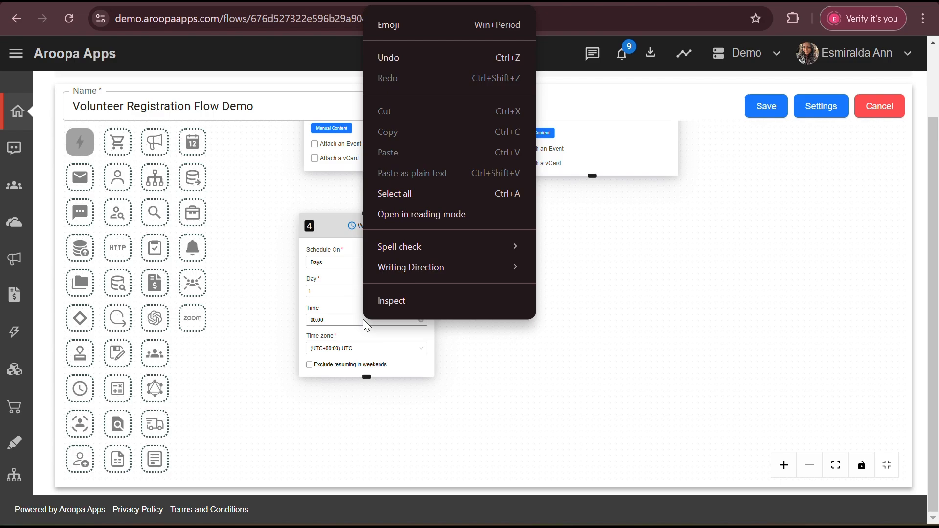
pyautogui.click(364, 320)
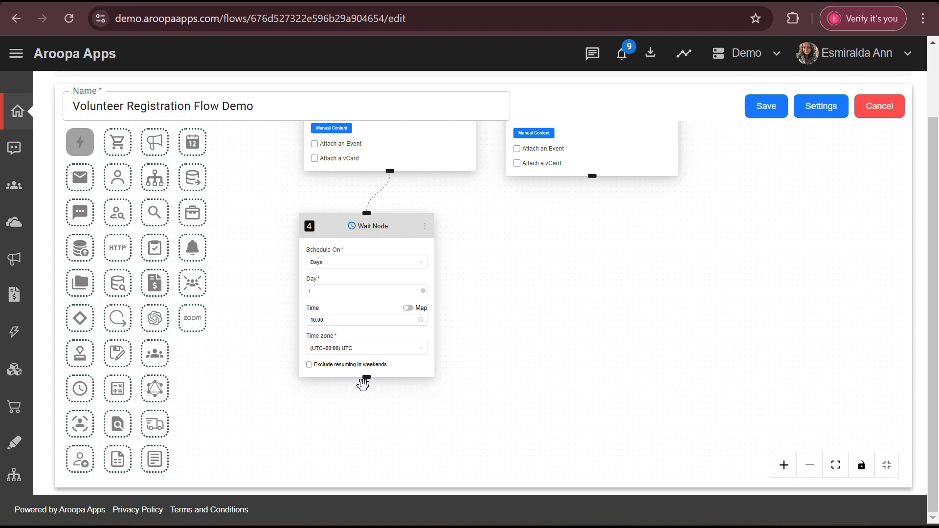
# Clone the wait node twice and connect the clones to the first Email Node.
pyautogui.click(423, 230)
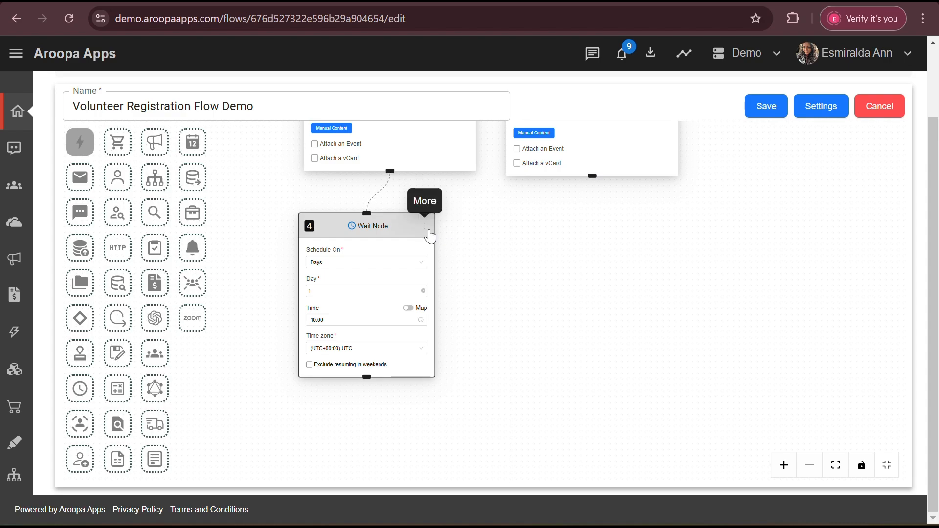
pyautogui.click(425, 228)
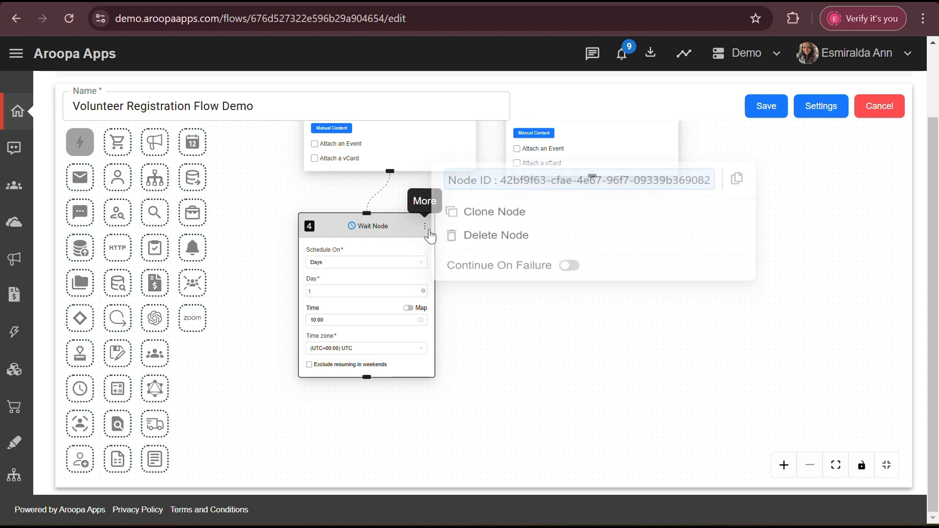
pyautogui.click(496, 217)
pyautogui.click(496, 217)
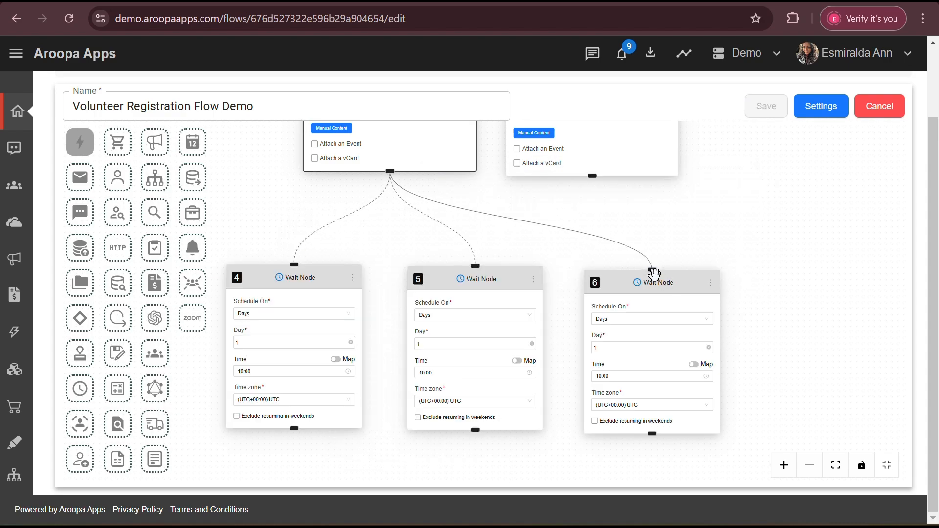
pyautogui.moveTo(654, 273); pyautogui.dragTo(653, 272)
# Set Wait Node 5 to 2 days and Wait Node 6 to 3 days.
pyautogui.click(484, 348)
pyautogui.press('BackSpace')
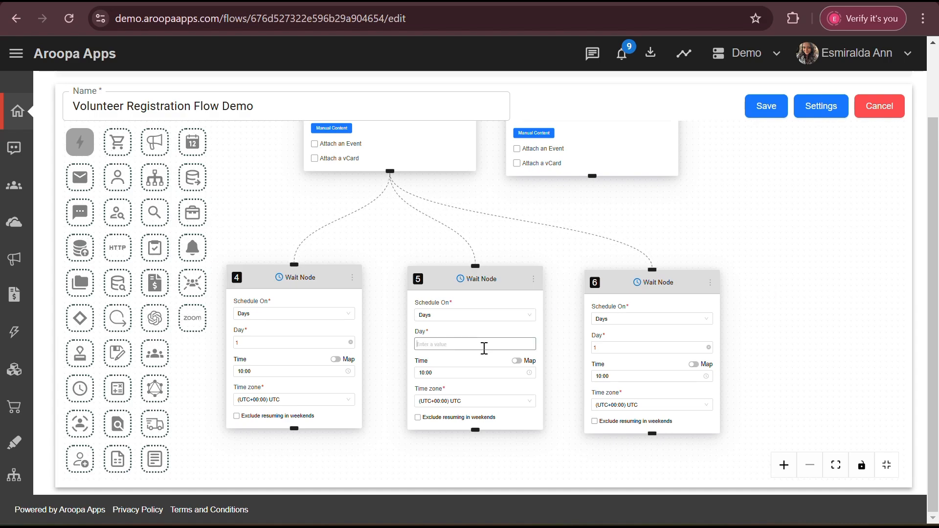
pyautogui.write('2')
pyautogui.click(629, 347)
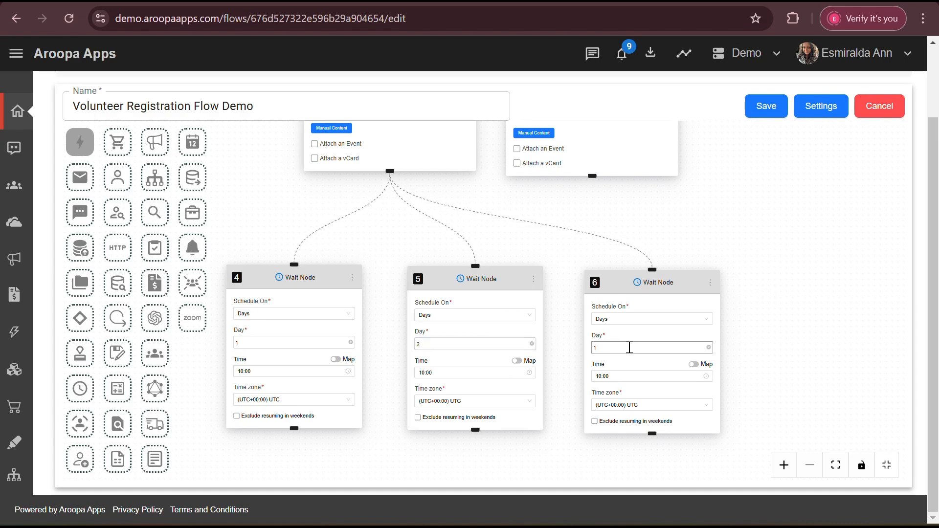
pyautogui.click(628, 349)
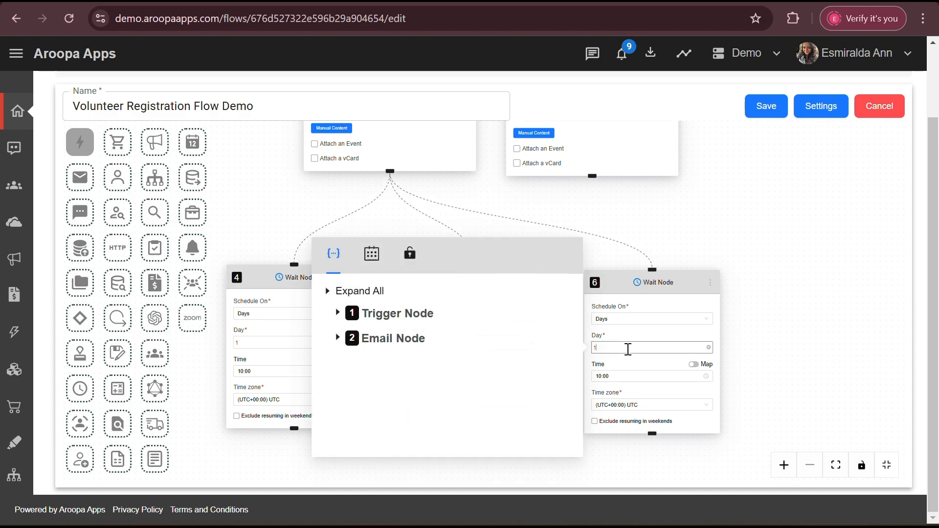
pyautogui.write('3')
pyautogui.click(802, 315)
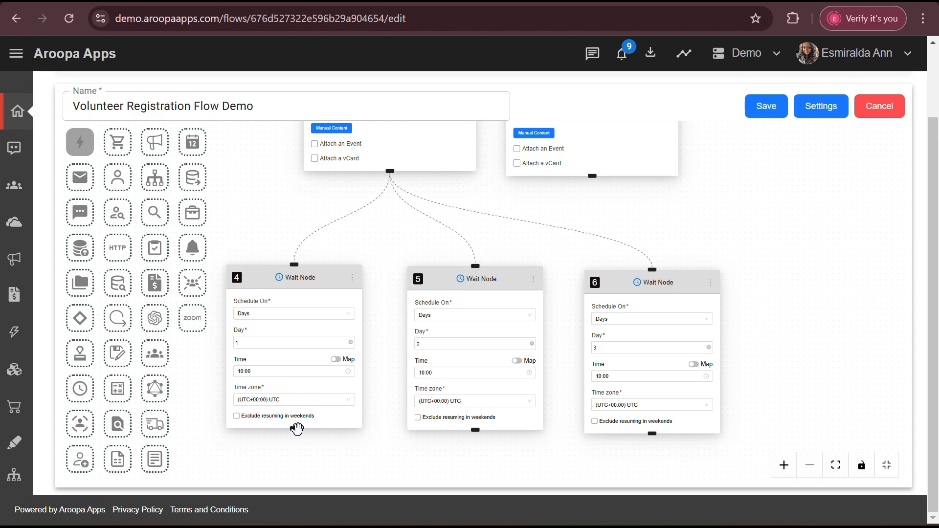
# Connect Wait Node 4, review Wait Nodes 4–6, and save the Volunteer Registration Flow Demo.
pyautogui.moveTo(293, 429); pyautogui.dragTo(388, 153)
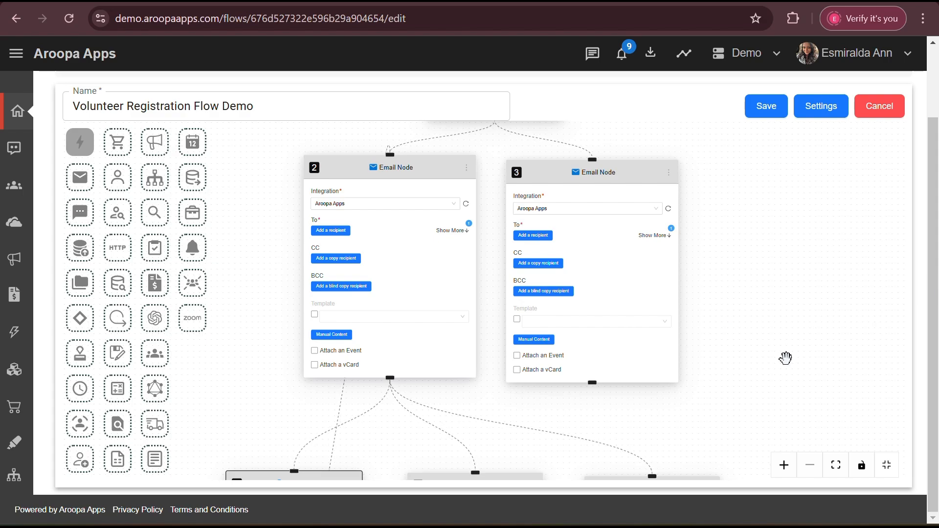
pyautogui.moveTo(785, 356); pyautogui.dragTo(874, 92)
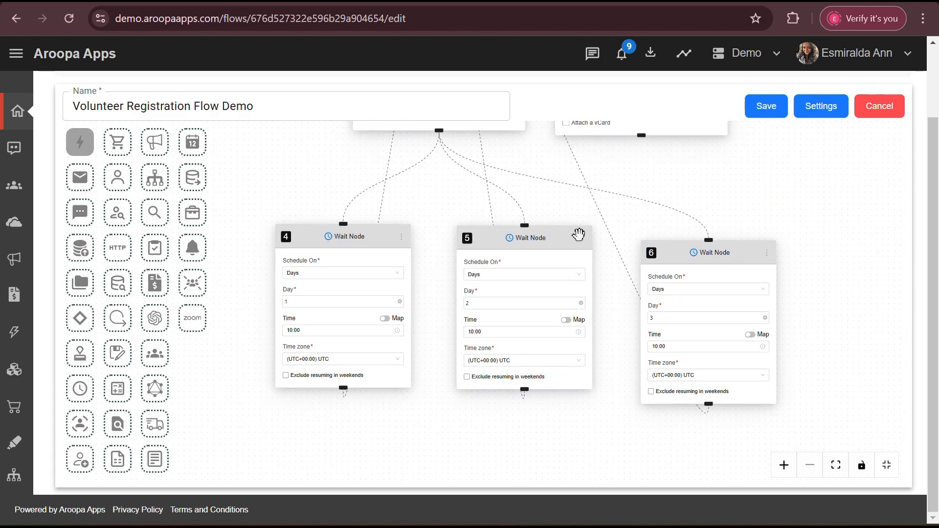
pyautogui.click(724, 344)
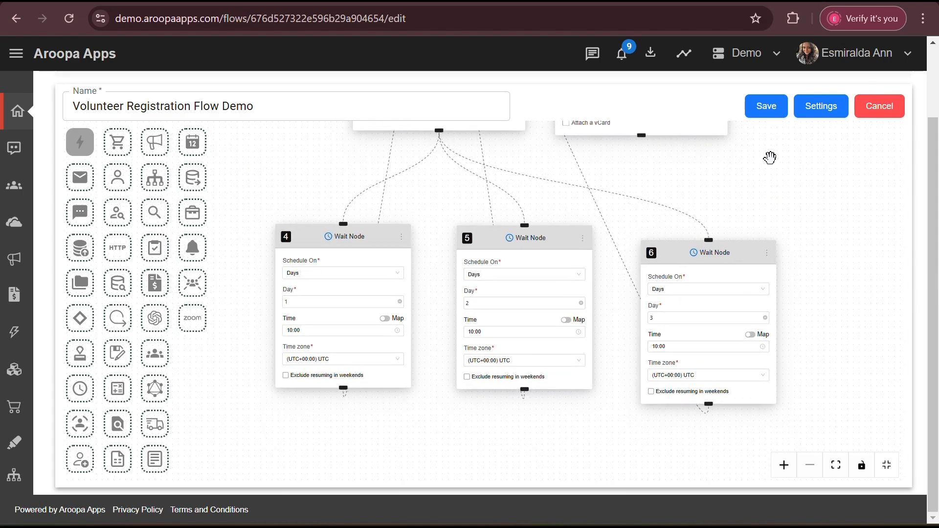
pyautogui.click(761, 112)
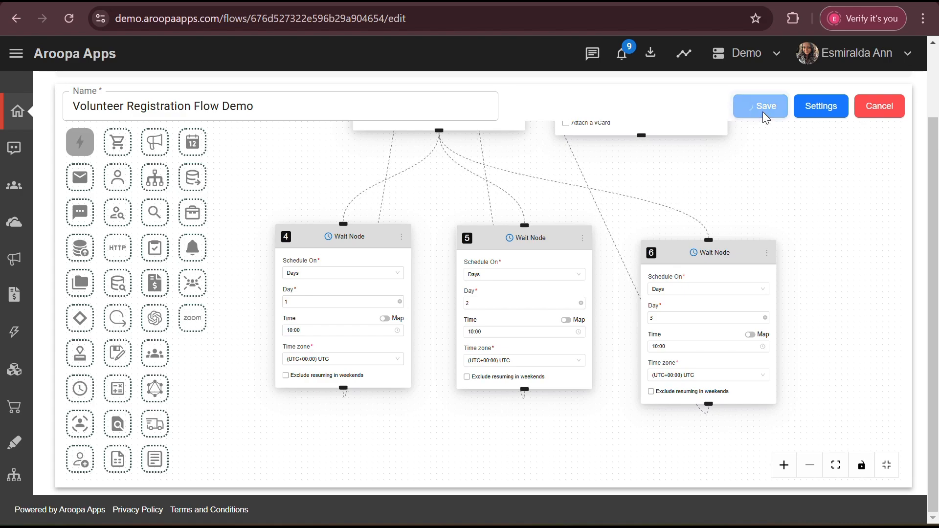